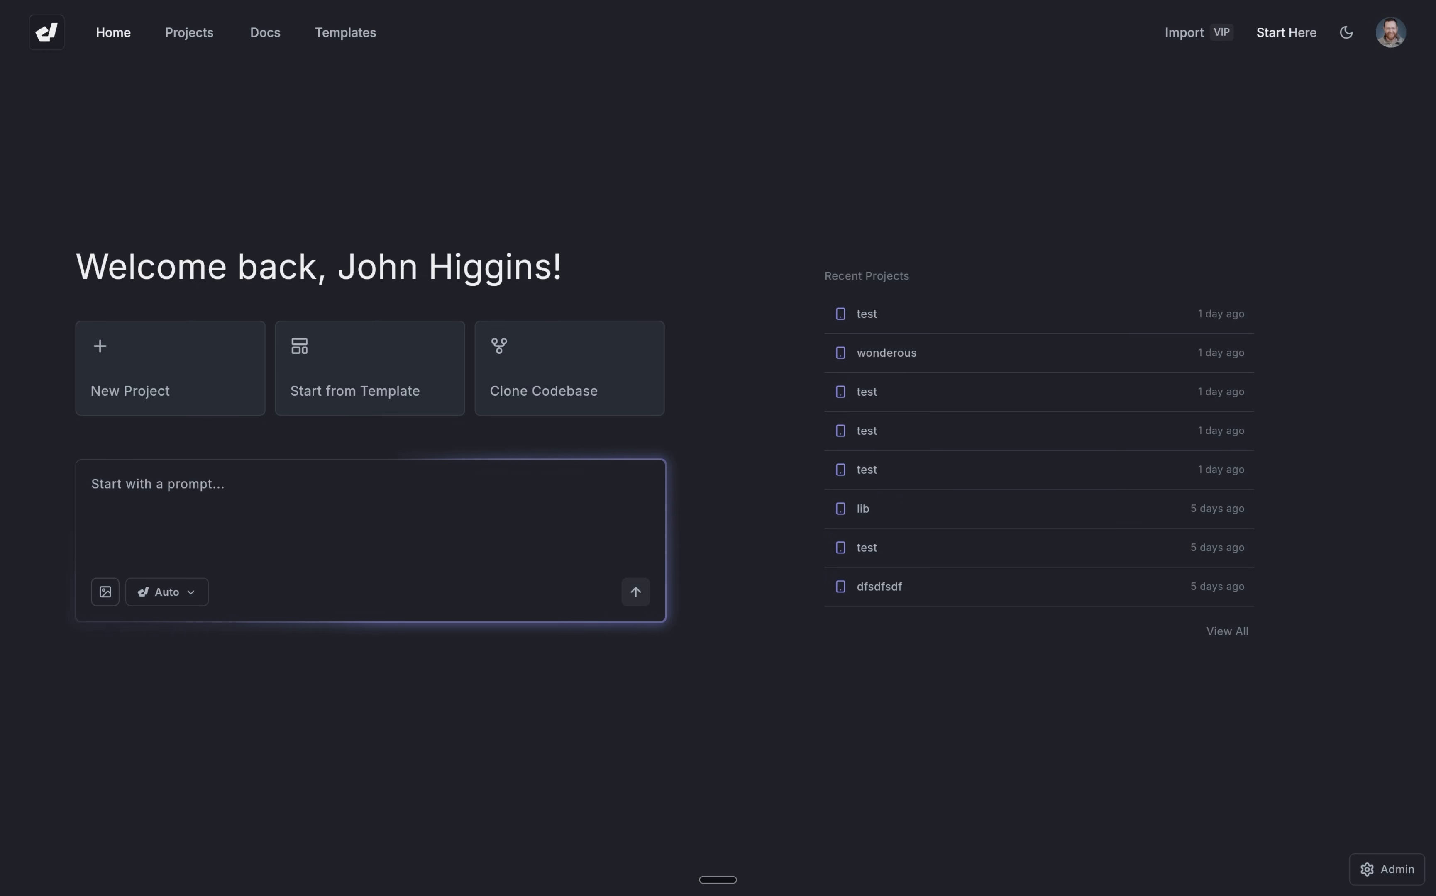
Open the Clone Codebase dialog and set the project name to Wonderous.
{"action": "left_click", "coordinate": [566, 363]}
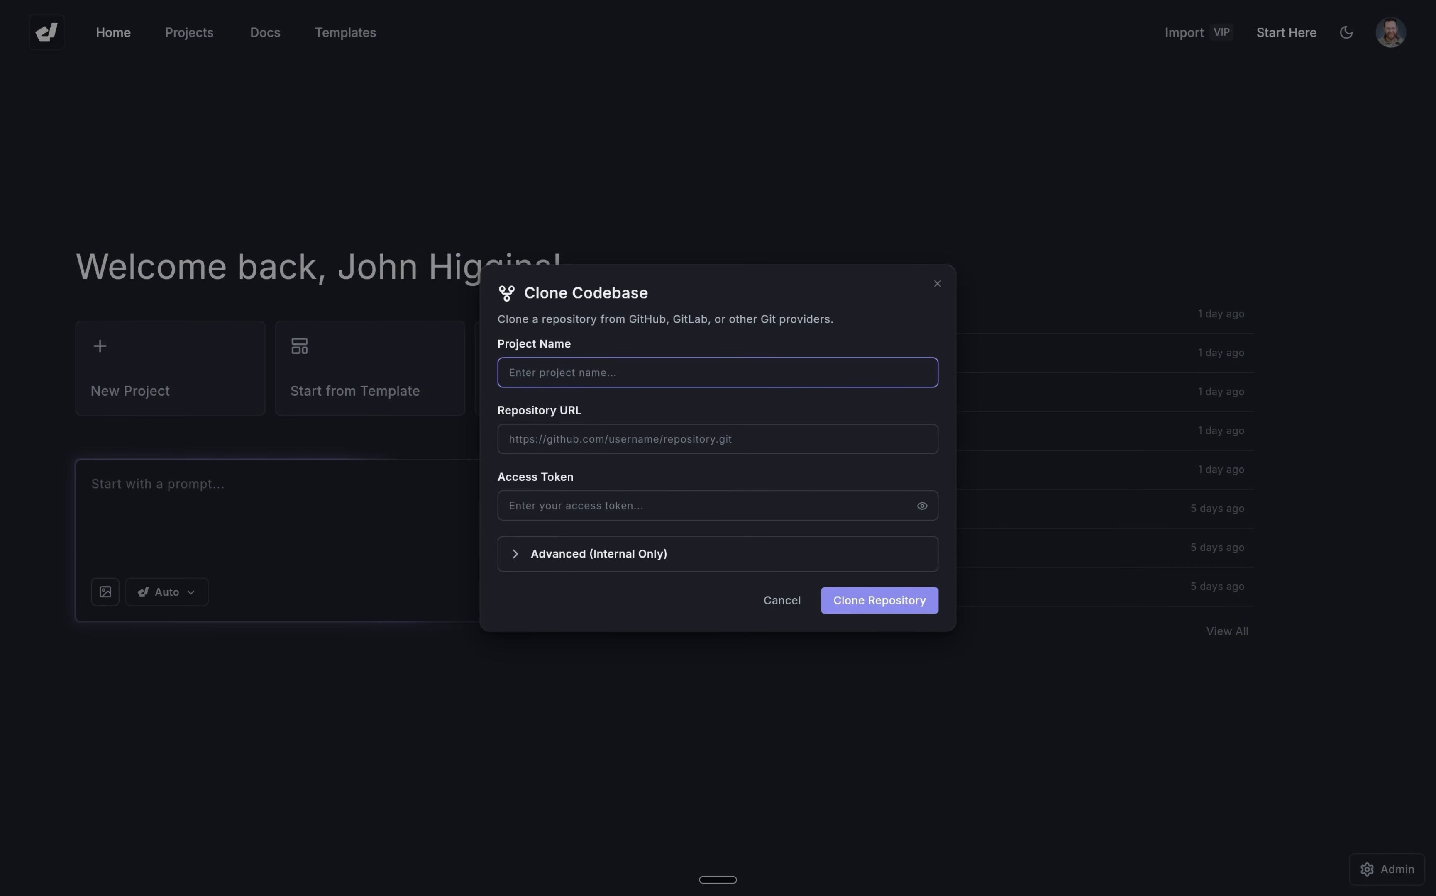
{"action": "key", "text": "ctrl+Tab"}
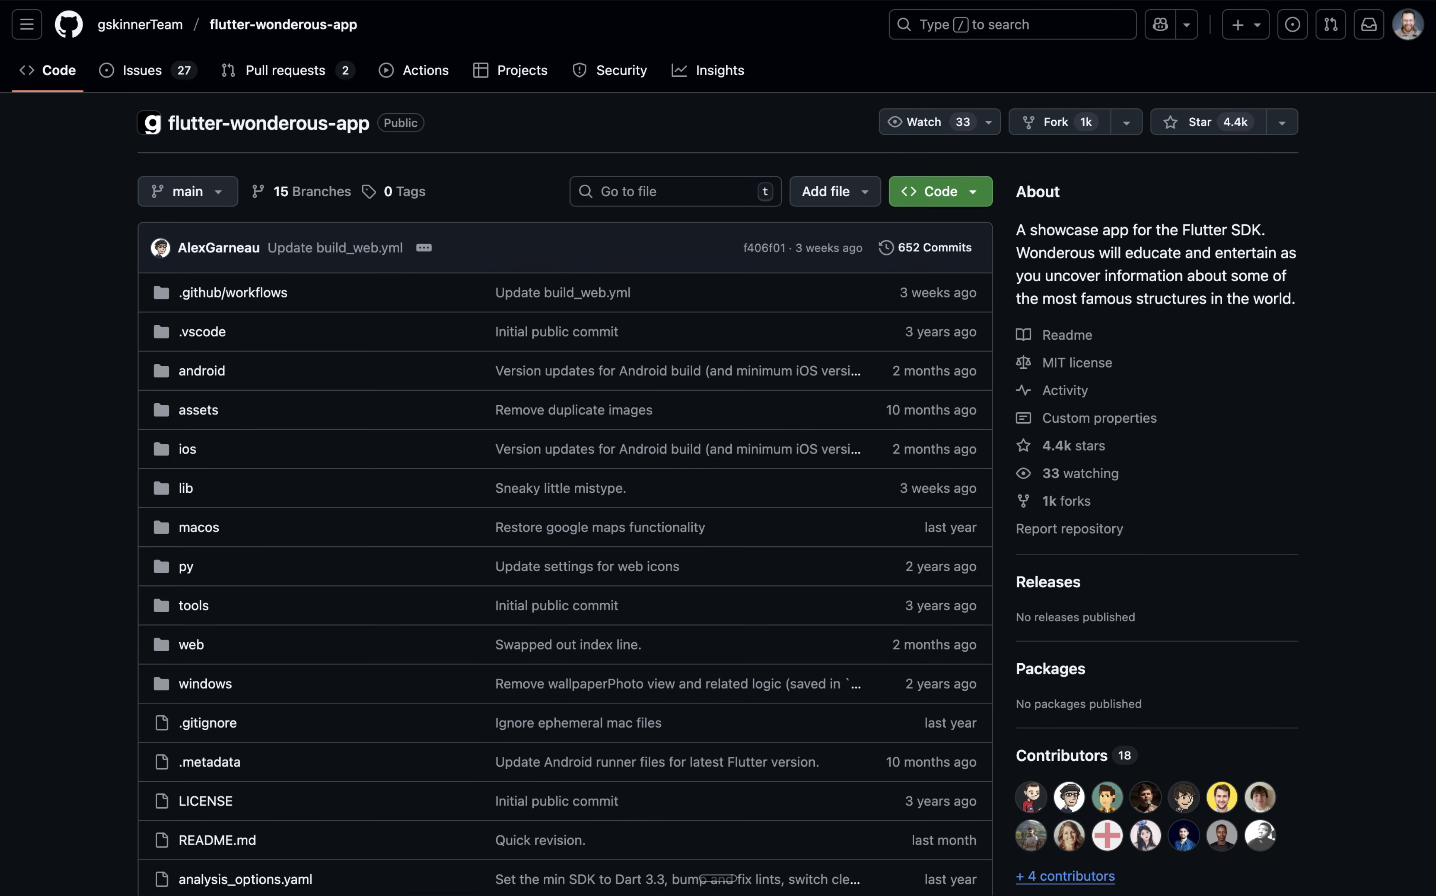
{"action": "key", "text": "ctrl+Tab"}
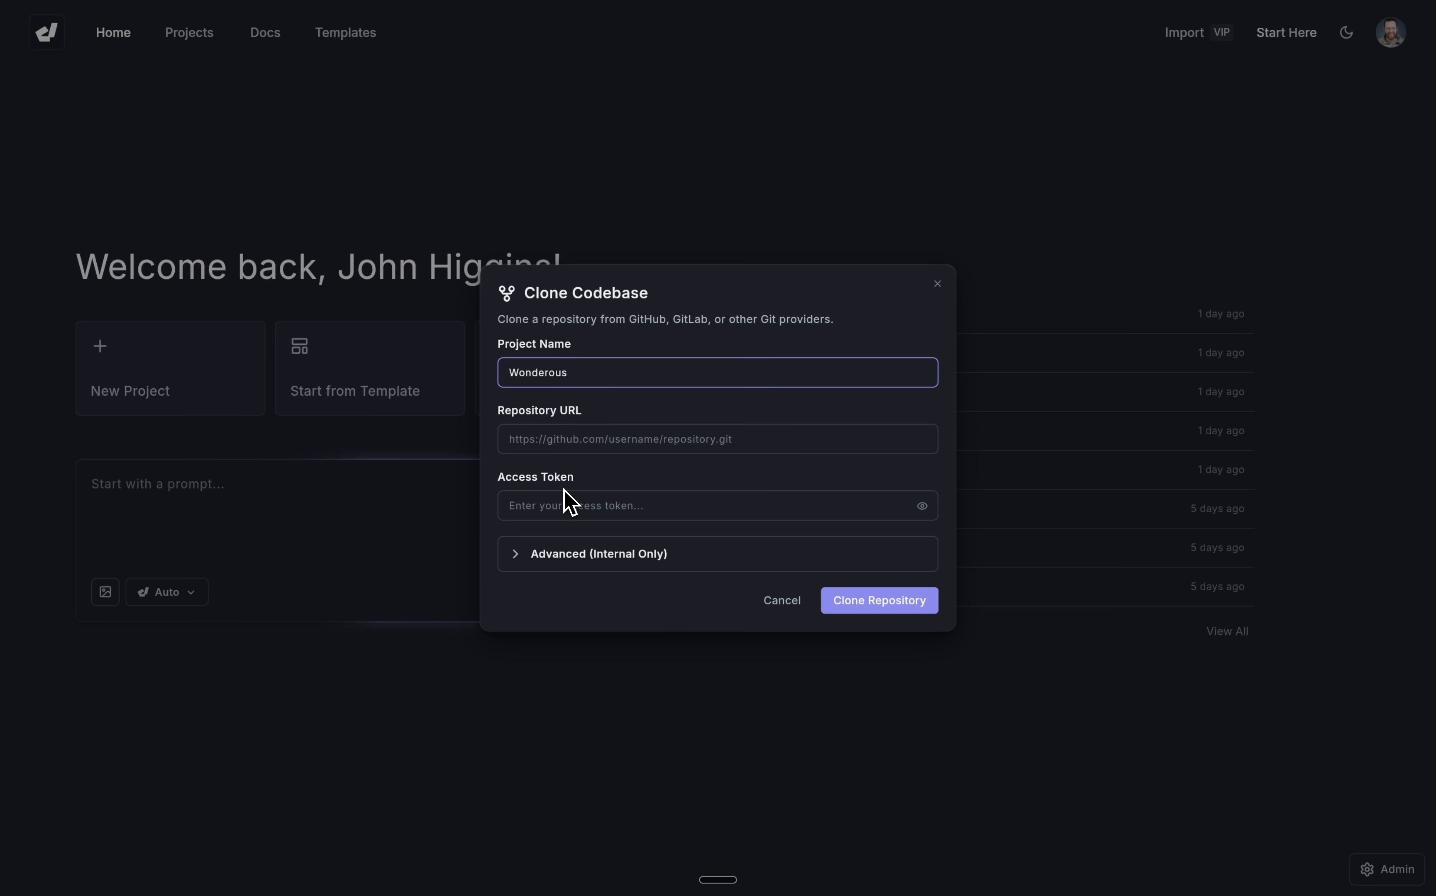
Copy the forked wonderous repository's HTTPS clone URL and paste it as the repository URL.
{"action": "key", "text": "ctrl+shift+Tab"}
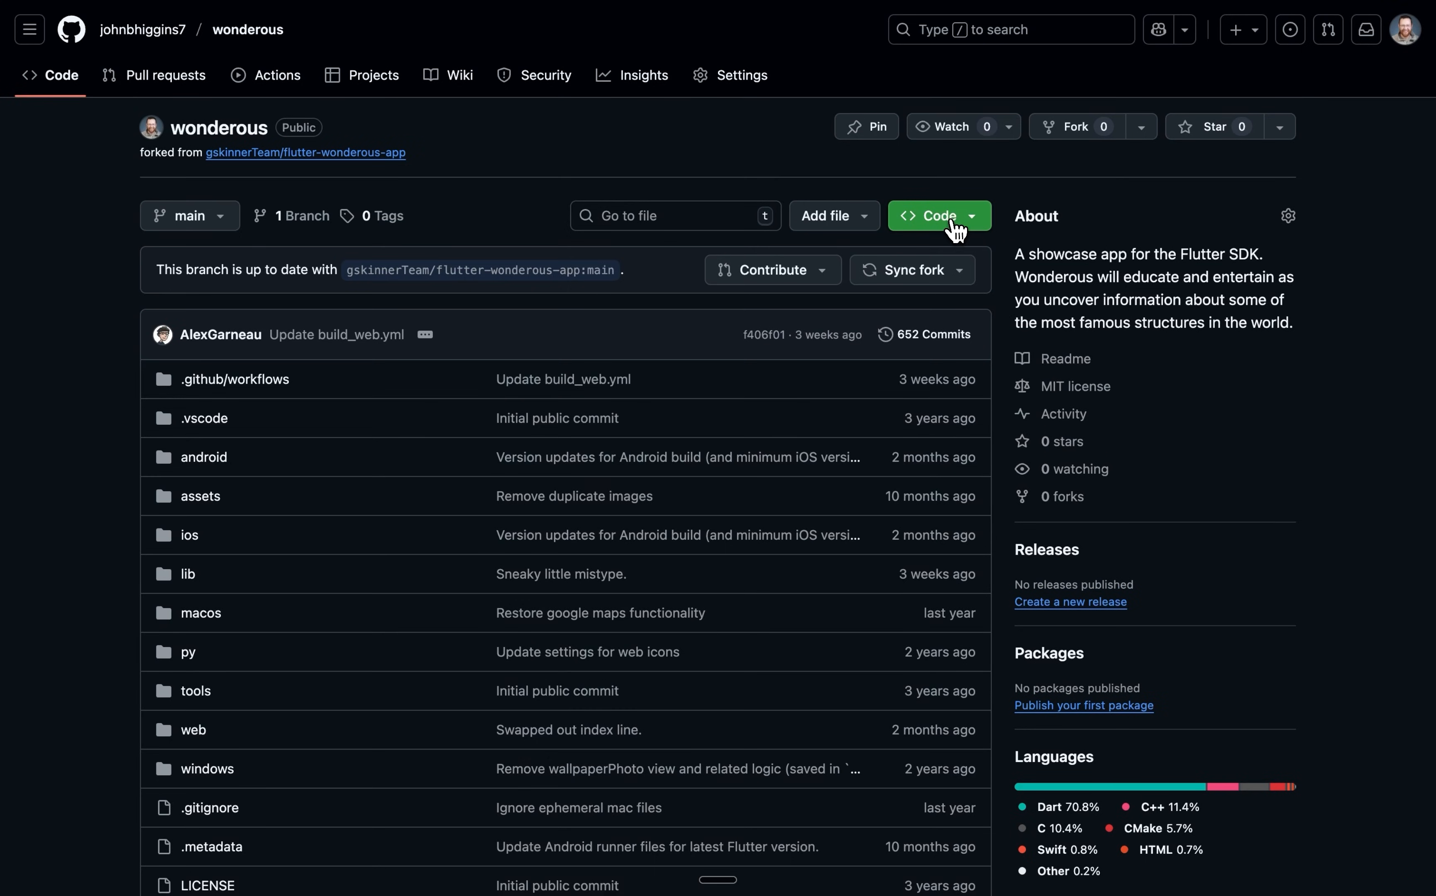
{"action": "left_click", "coordinate": [937, 216]}
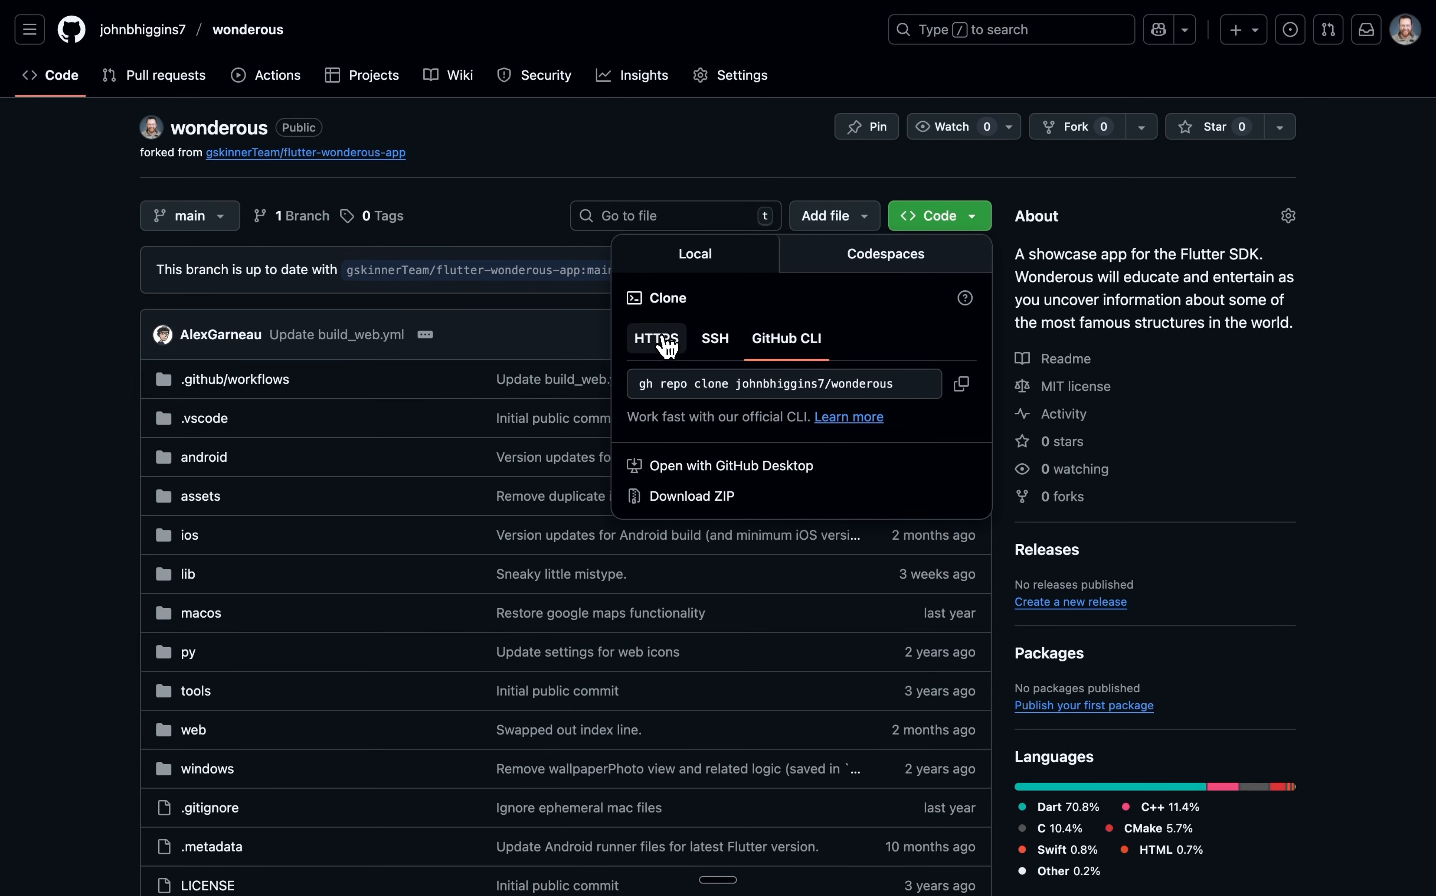
{"action": "left_click", "coordinate": [656, 338]}
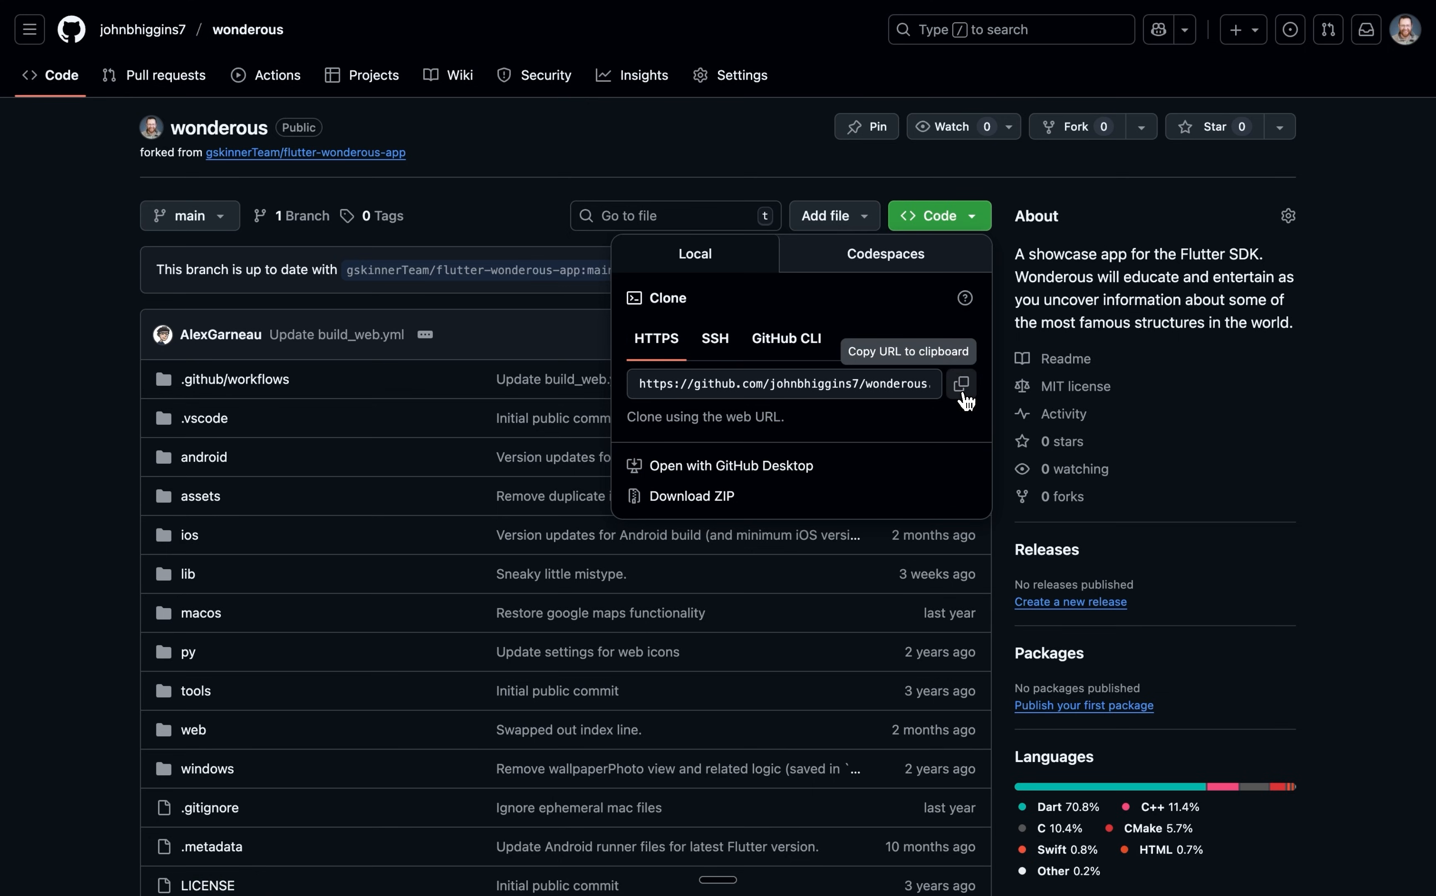
{"action": "left_click", "coordinate": [961, 385]}
{"action": "key", "text": "ctrl+Tab"}
{"action": "left_click", "coordinate": [766, 439]}
{"action": "key", "text": "super+v"}
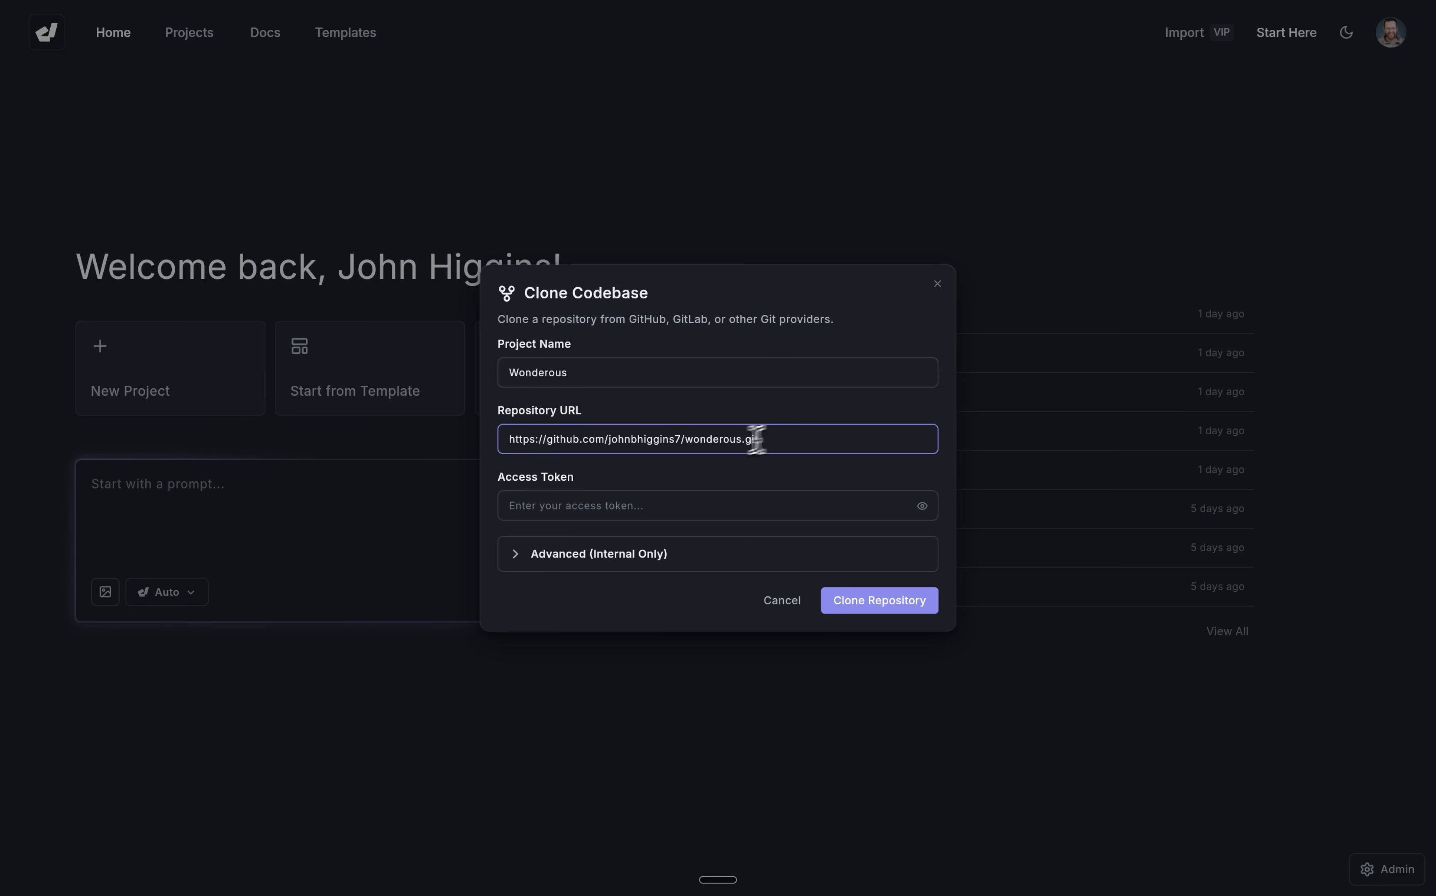
Open the classic personal access tokens page in the GitHub account's developer settings.
{"action": "key", "text": "ctrl+shift+Tab"}
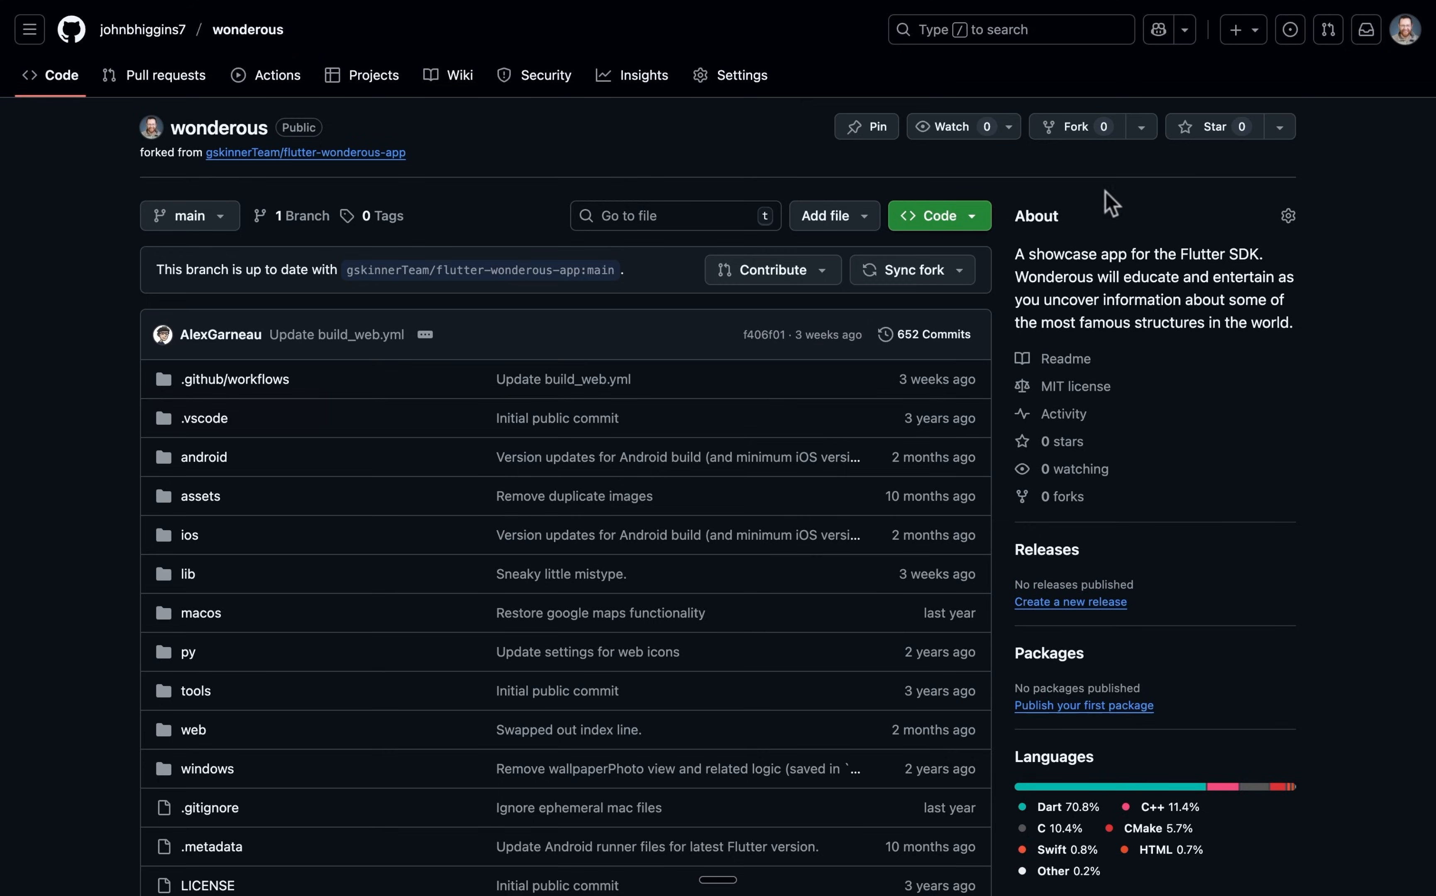
{"action": "left_click", "coordinate": [1403, 41]}
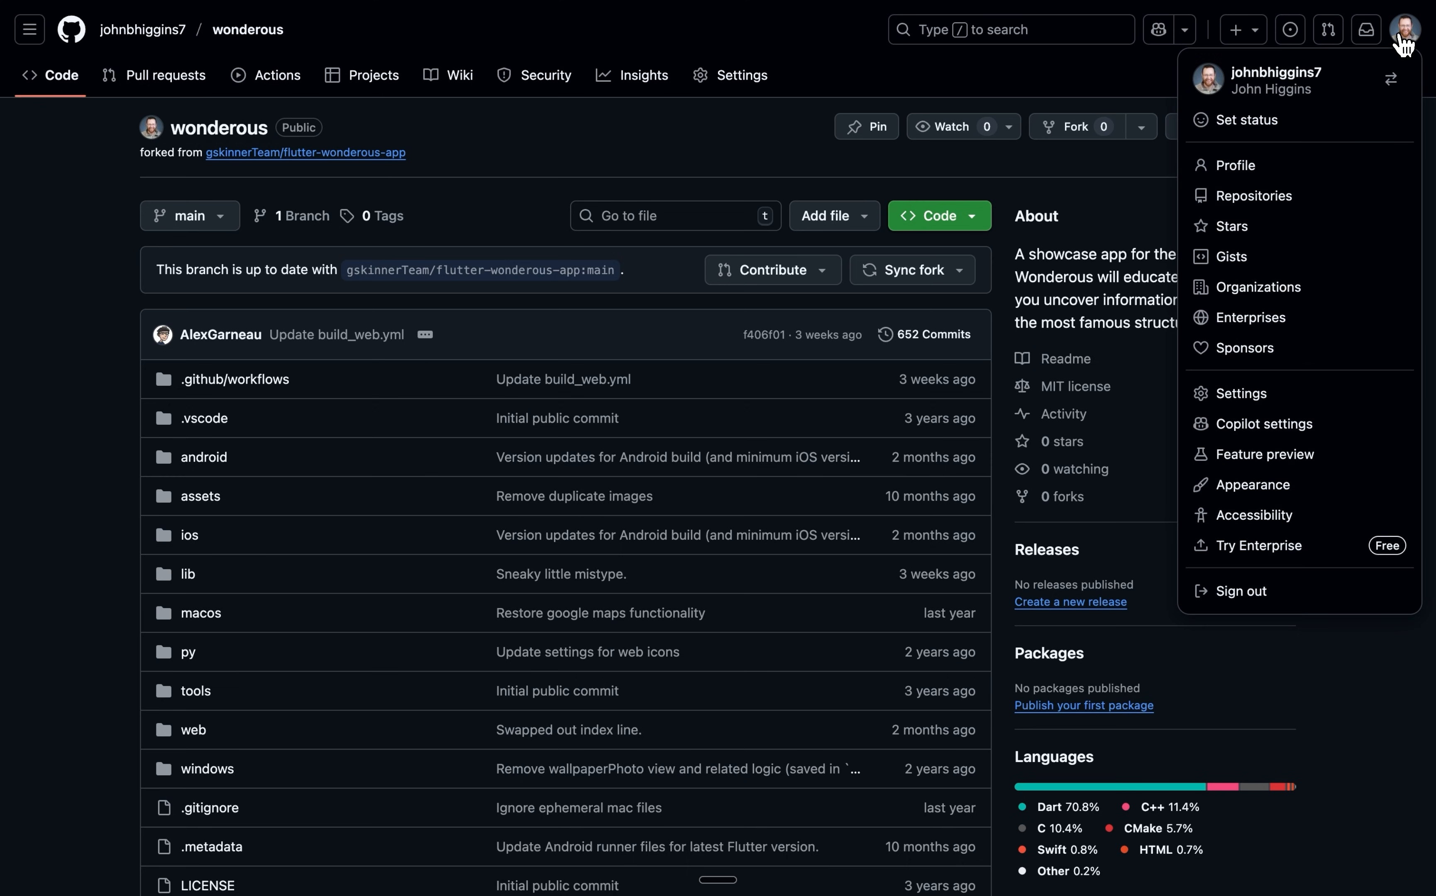
{"action": "left_click", "coordinate": [1261, 396]}
{"action": "scroll", "coordinate": [392, 501], "scroll_direction": "down", "scroll_amount": 10}
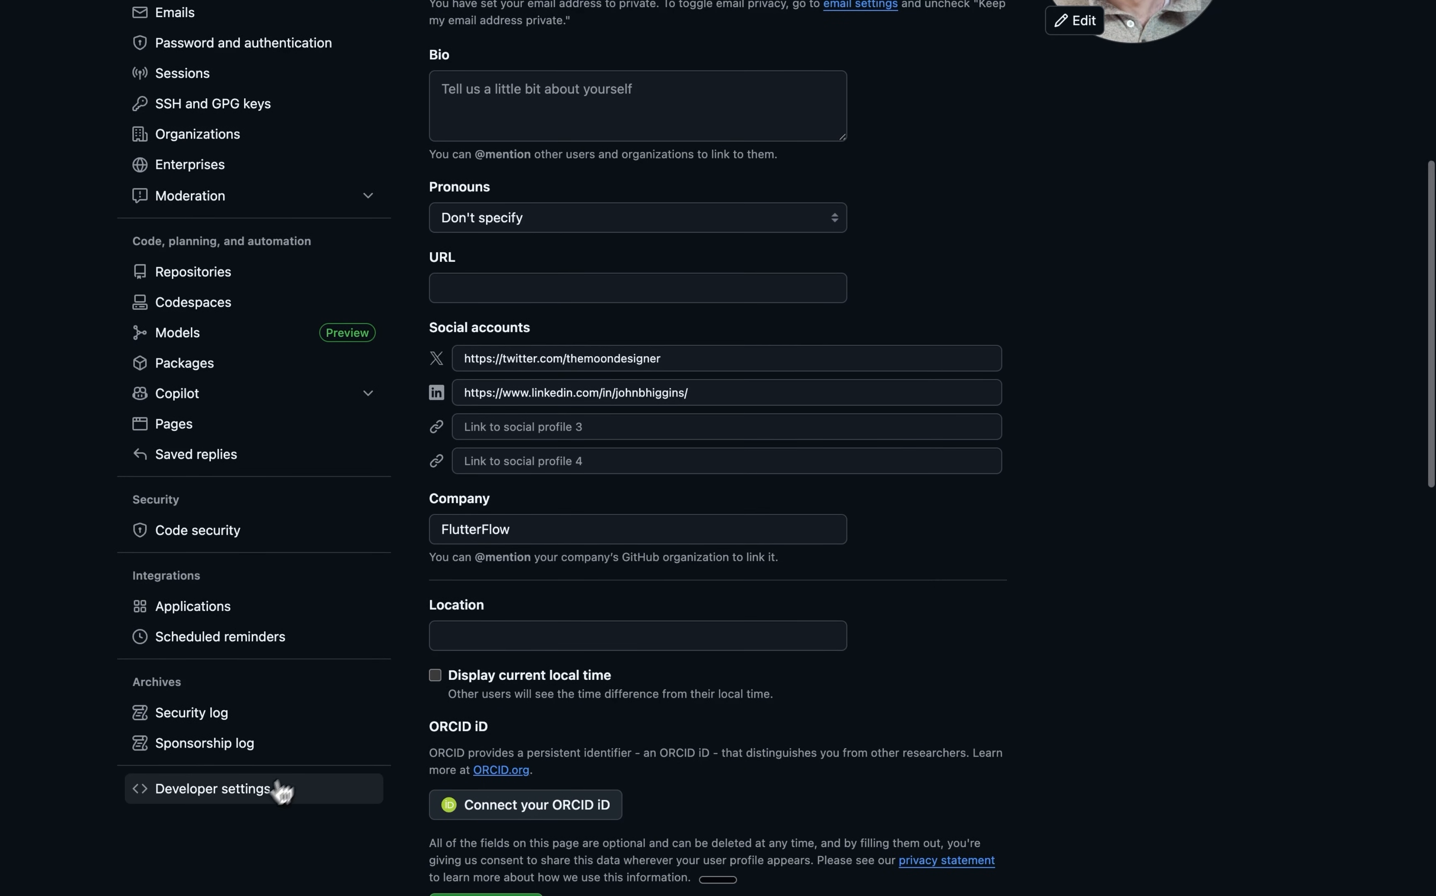
{"action": "left_click", "coordinate": [256, 793]}
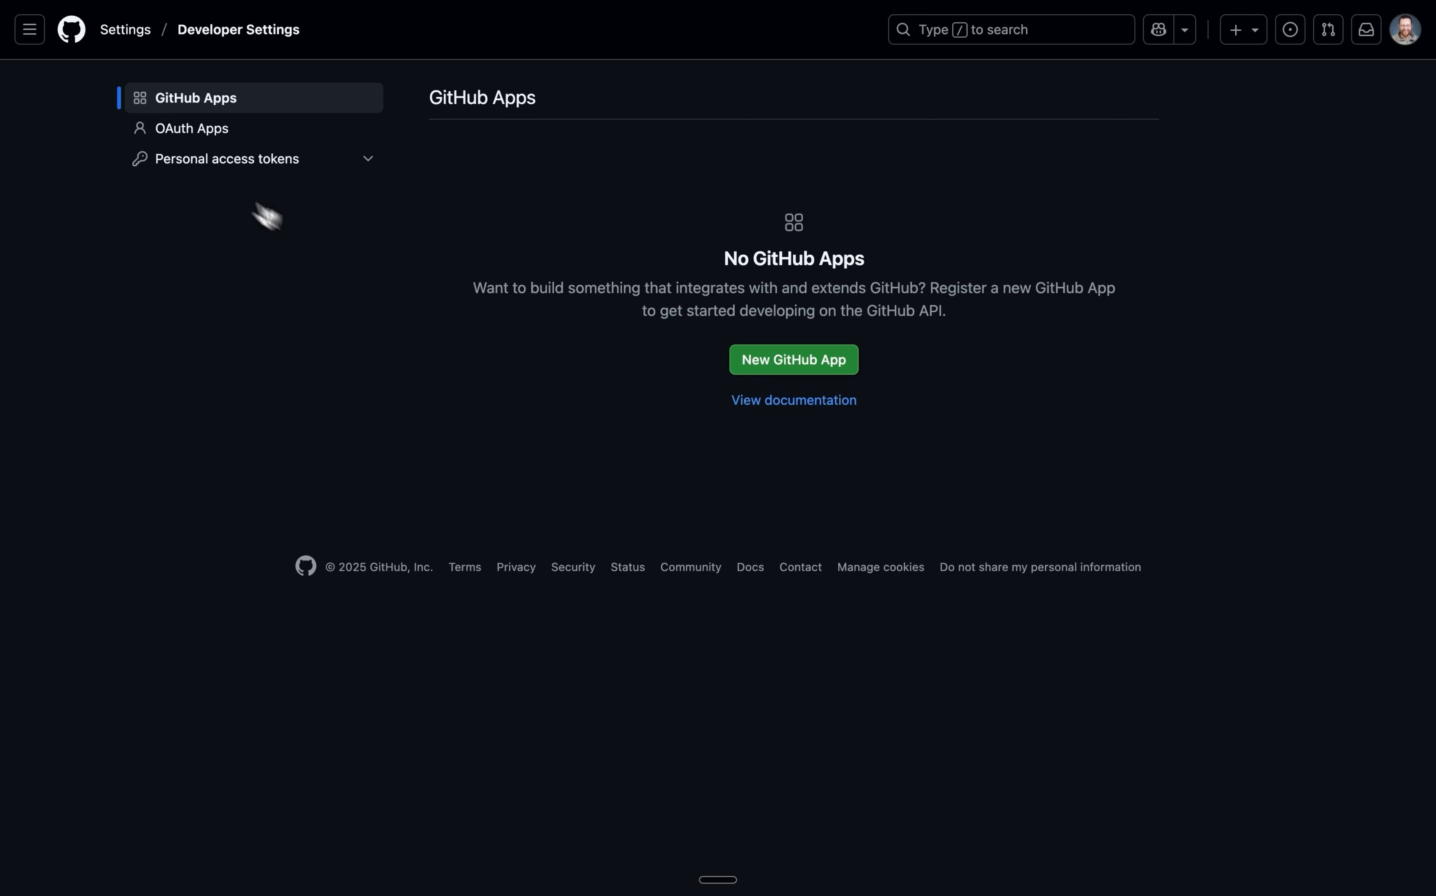
{"action": "left_click", "coordinate": [224, 170]}
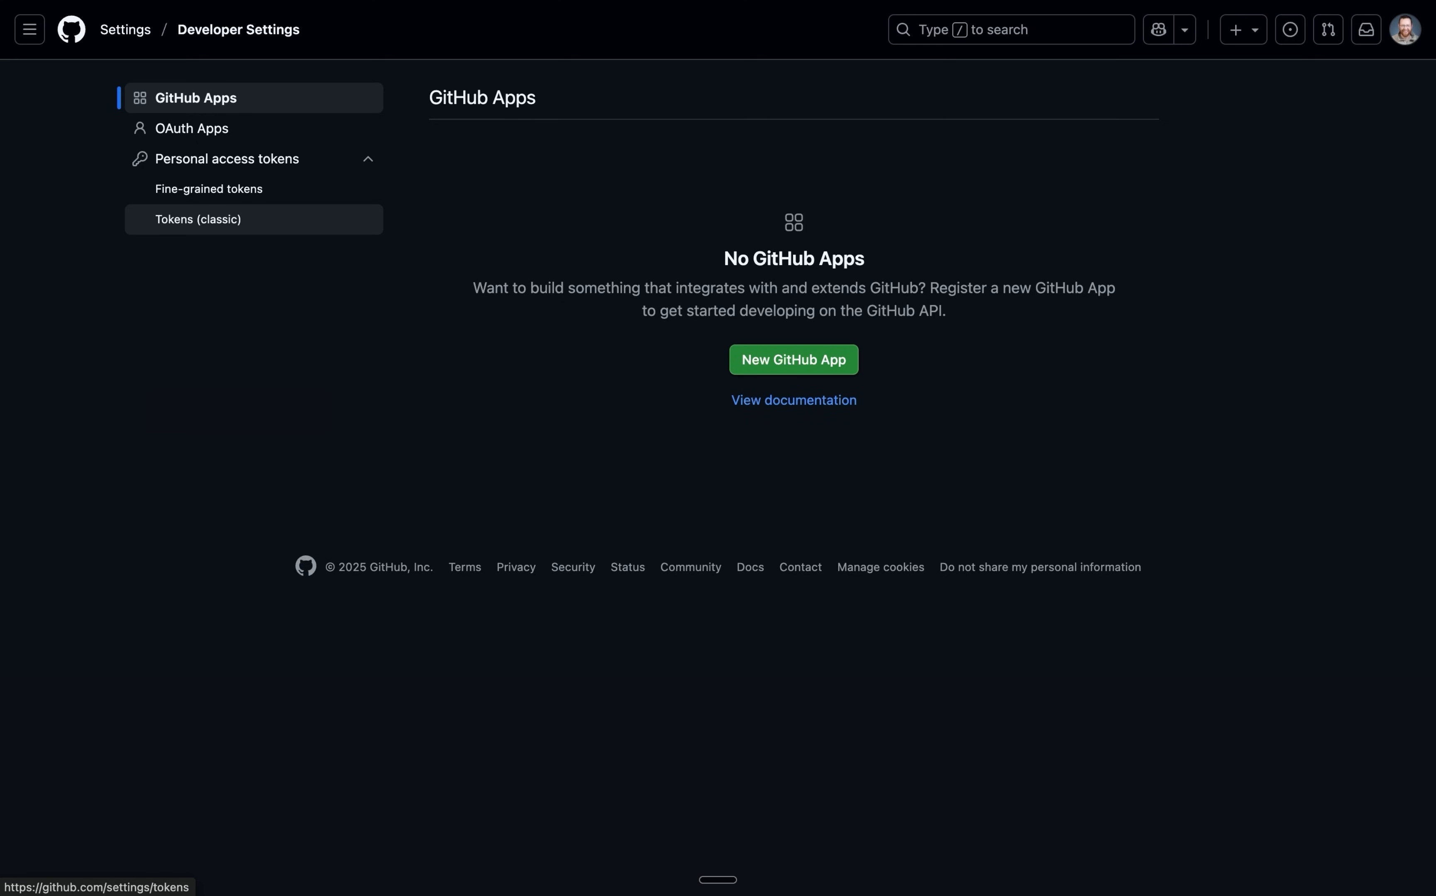
{"action": "left_click", "coordinate": [298, 228]}
Generate a new classic token with the note dreamflow and the repo and workflow scopes.
{"action": "left_click", "coordinate": [1062, 112]}
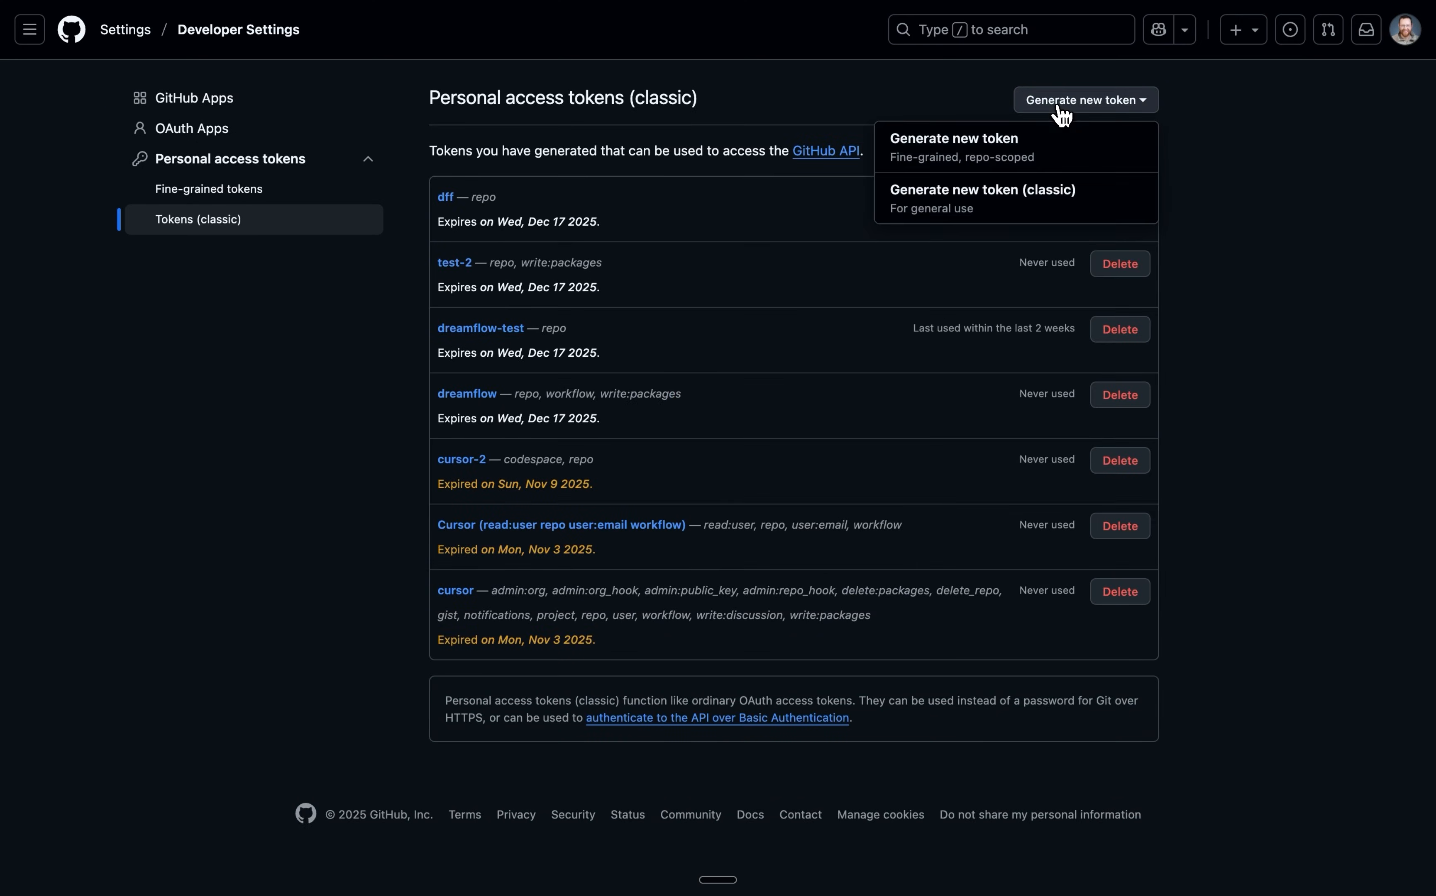
{"action": "left_click", "coordinate": [1008, 193]}
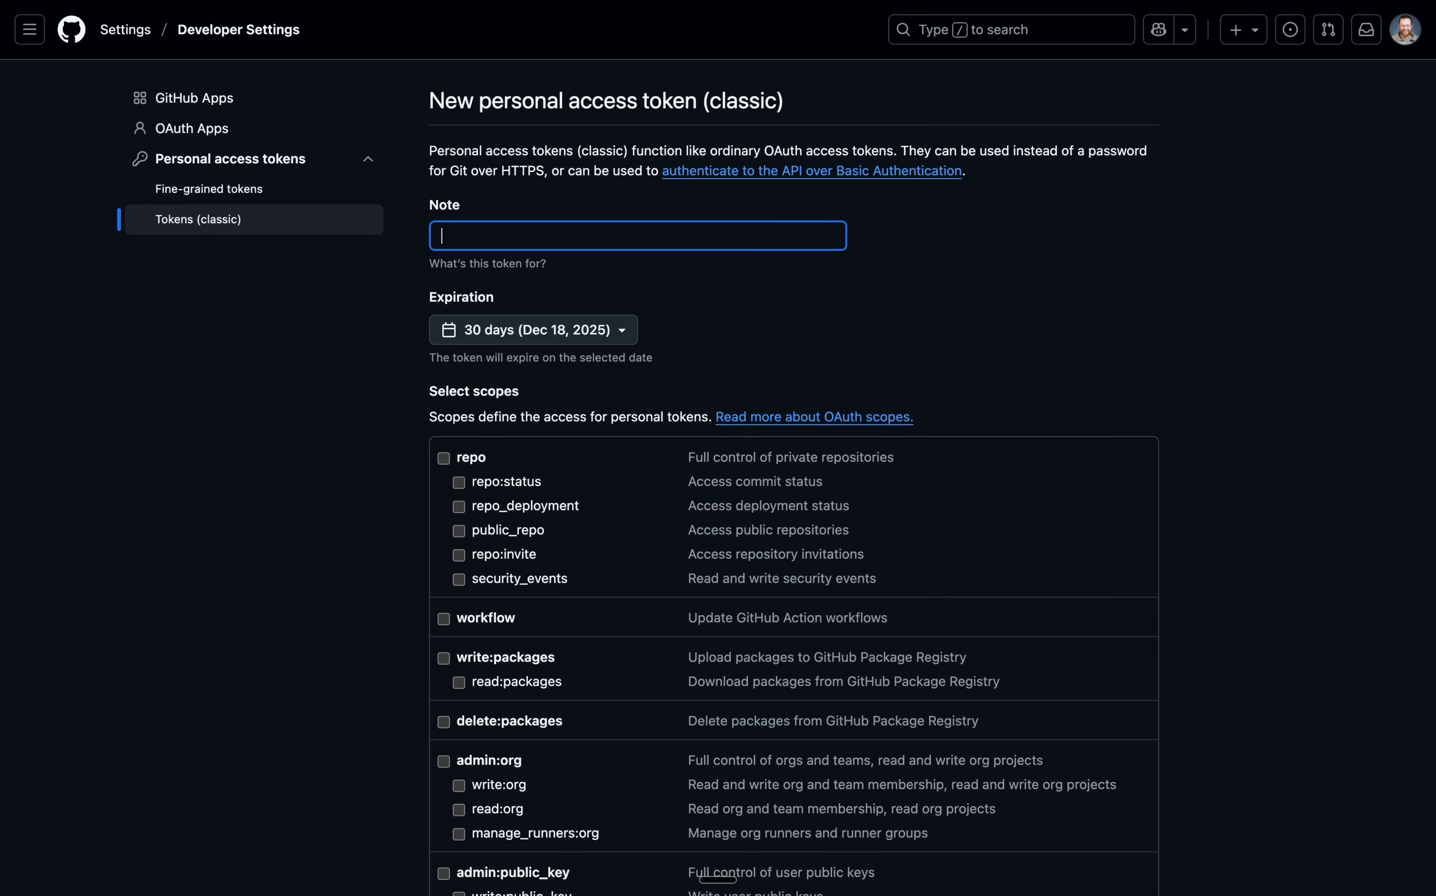
{"action": "type", "text": "dreamflow"}
{"action": "left_click", "coordinate": [443, 458]}
{"action": "left_click", "coordinate": [443, 621]}
{"action": "scroll", "coordinate": [380, 652], "scroll_direction": "down", "scroll_amount": 20}
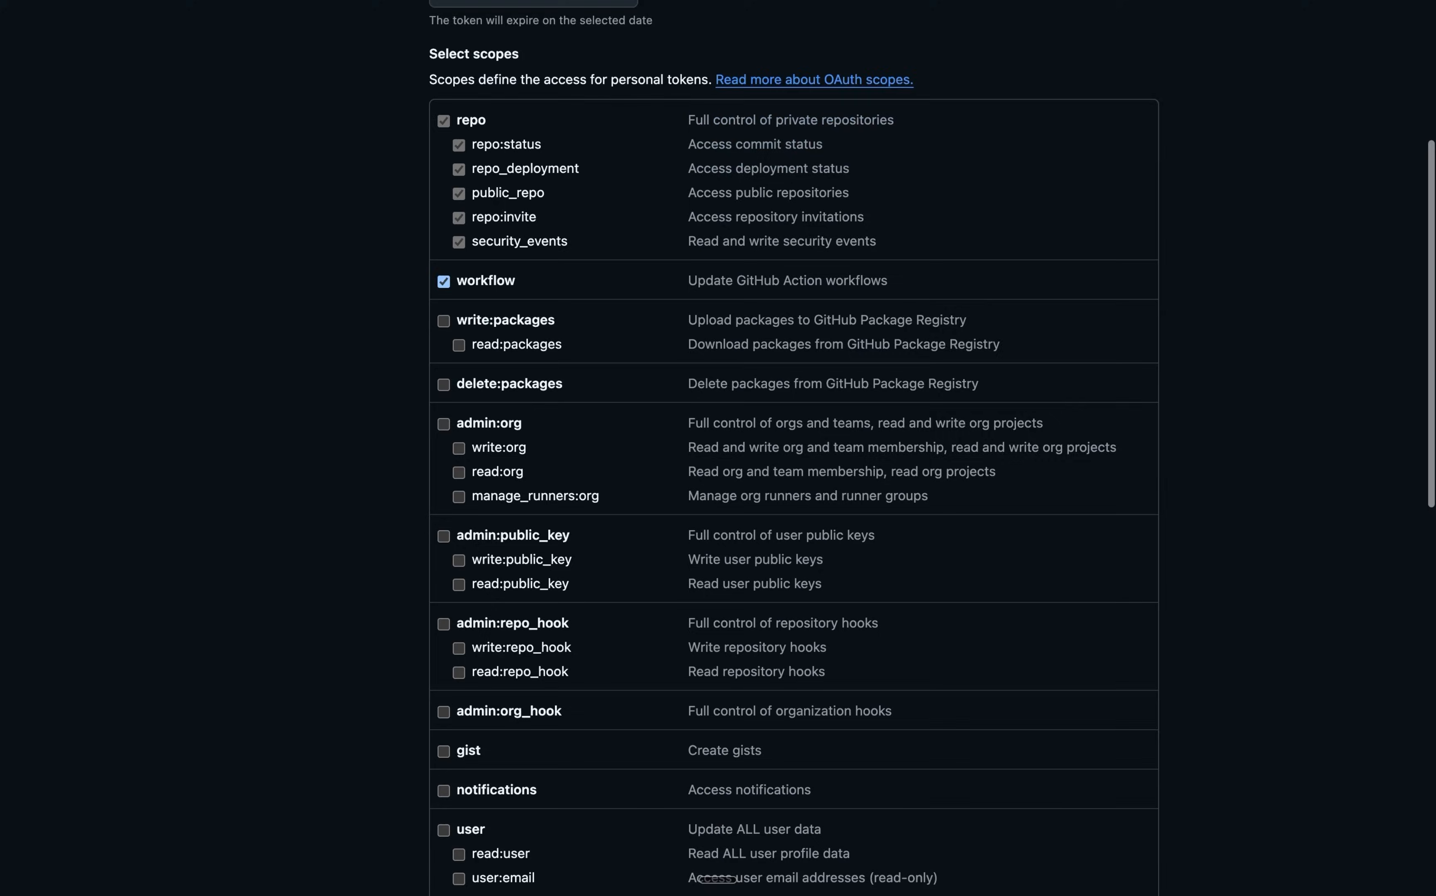
{"action": "left_click", "coordinate": [485, 748]}
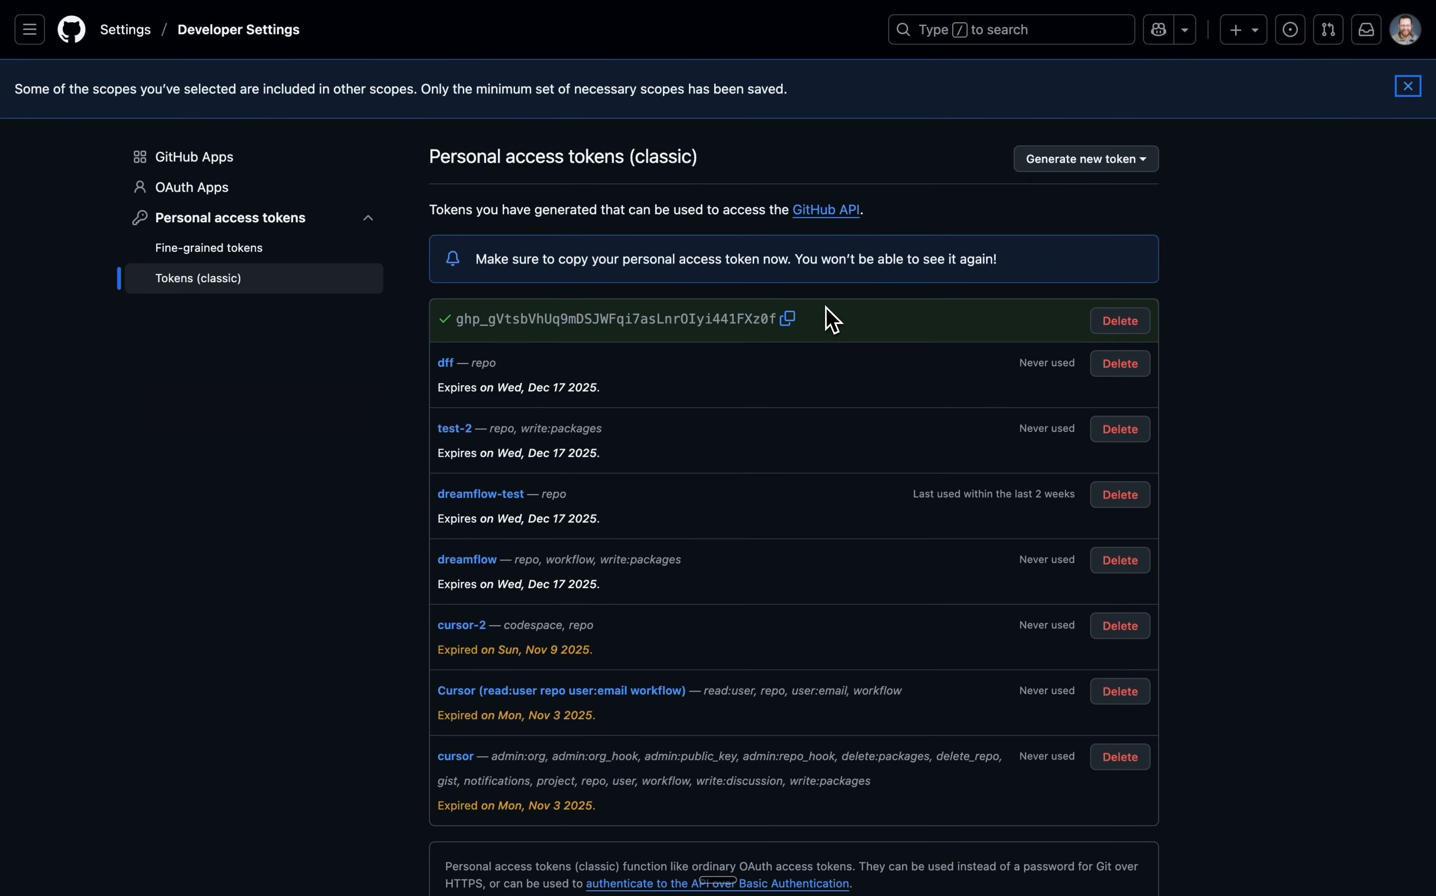
Copy the new token, paste it into the Access Token field, and clone the repository.
{"action": "left_click", "coordinate": [789, 320]}
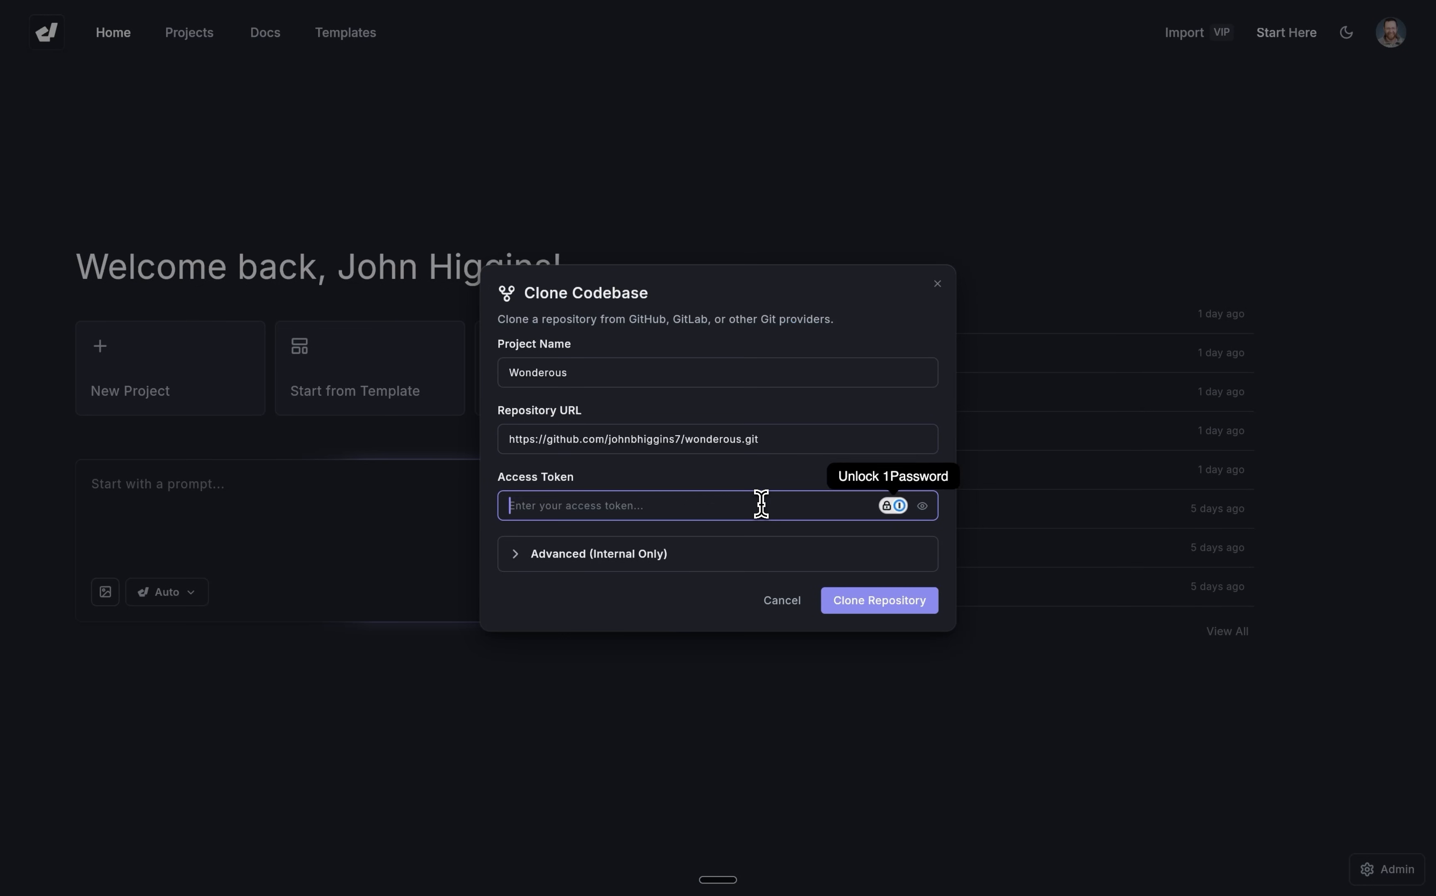
{"action": "key", "text": "super+v"}
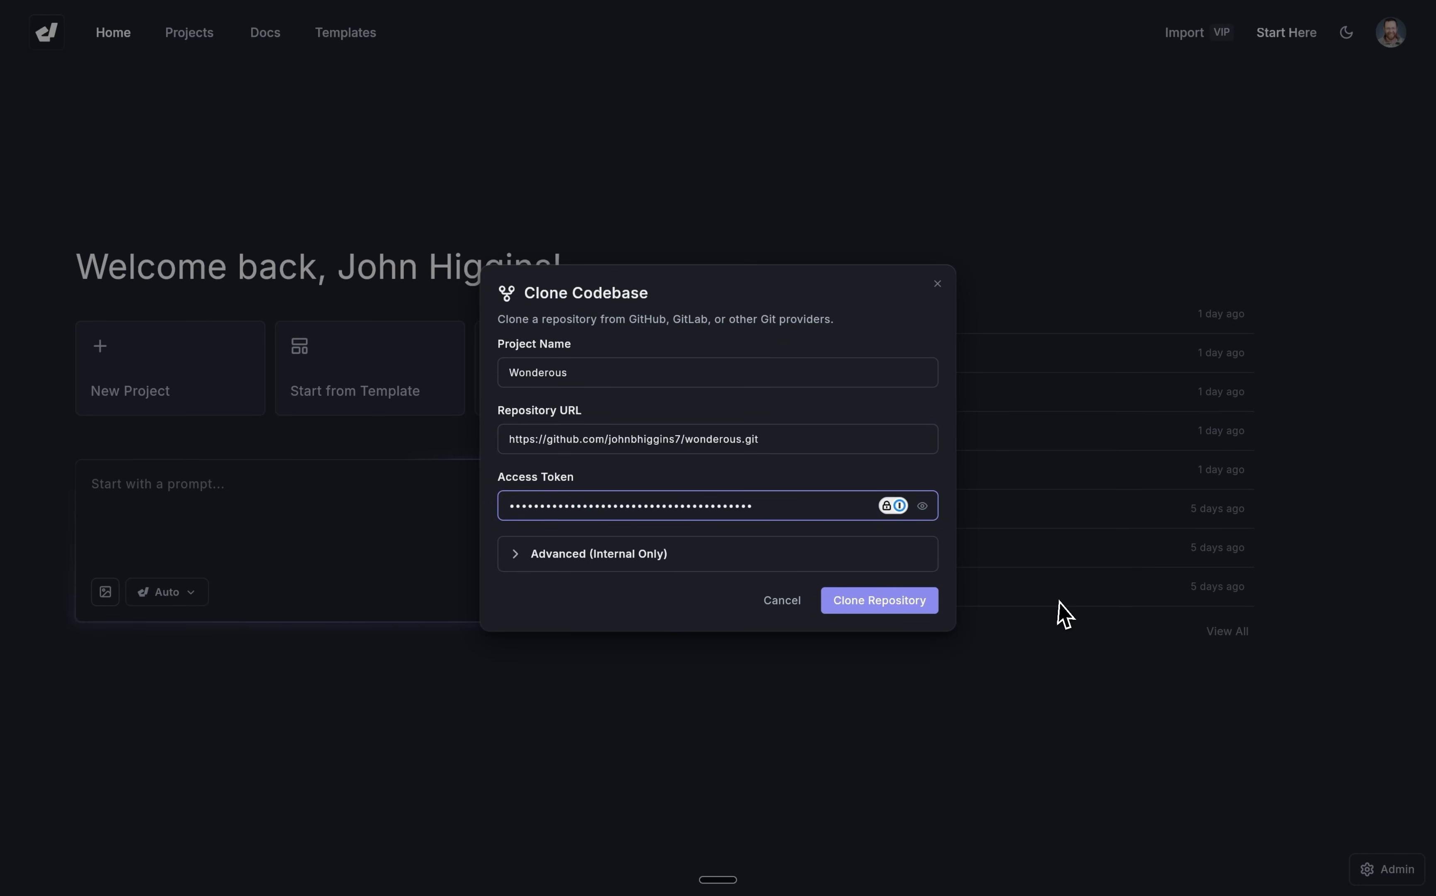
{"action": "left_click", "coordinate": [907, 602]}
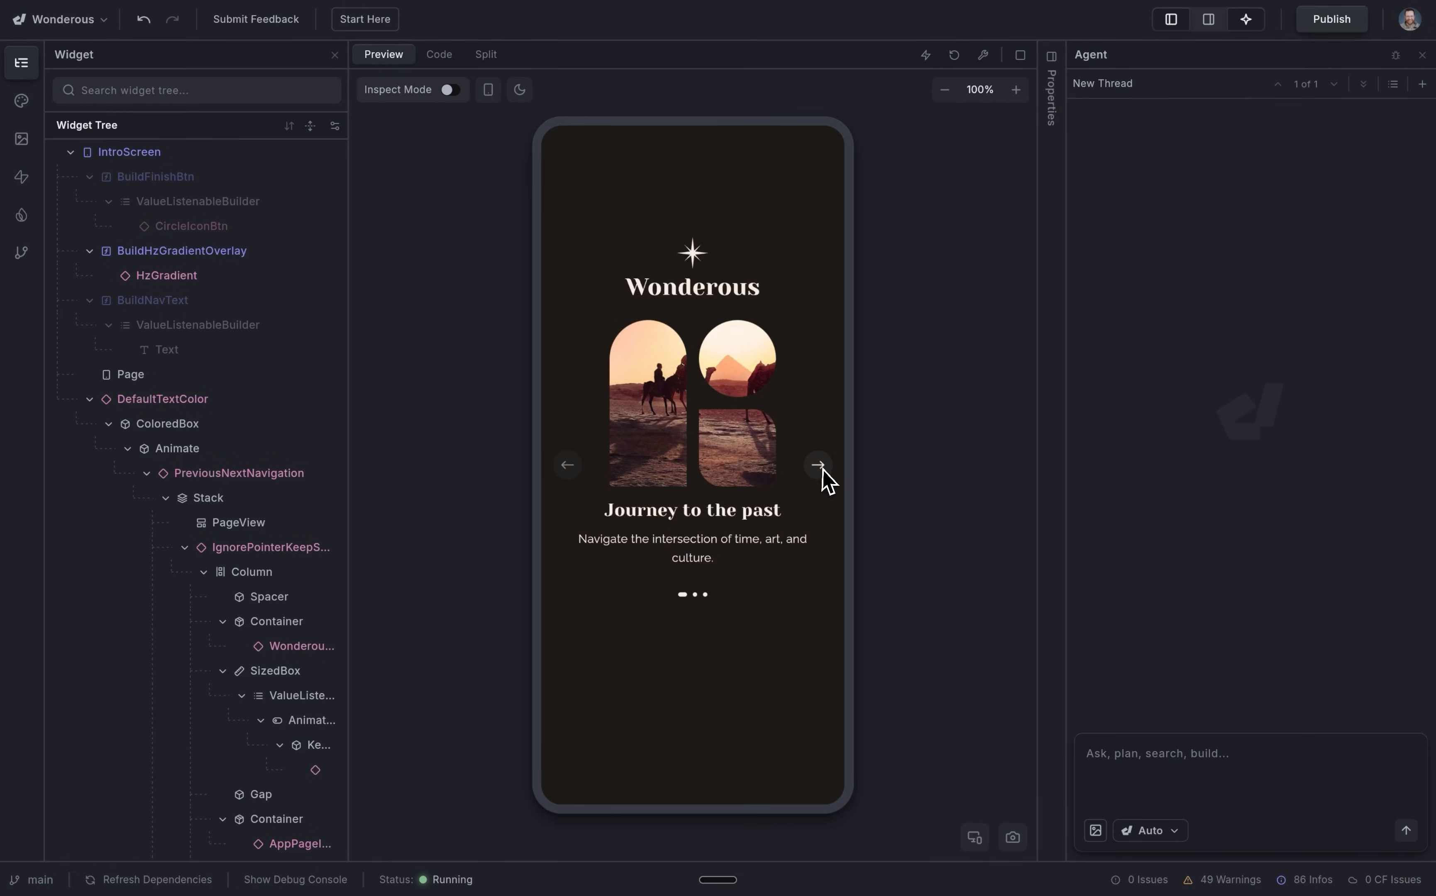
Page through the intro screens in the app preview.
{"action": "left_click", "coordinate": [819, 467]}
{"action": "left_click", "coordinate": [819, 467]}
{"action": "left_click", "coordinate": [819, 467]}
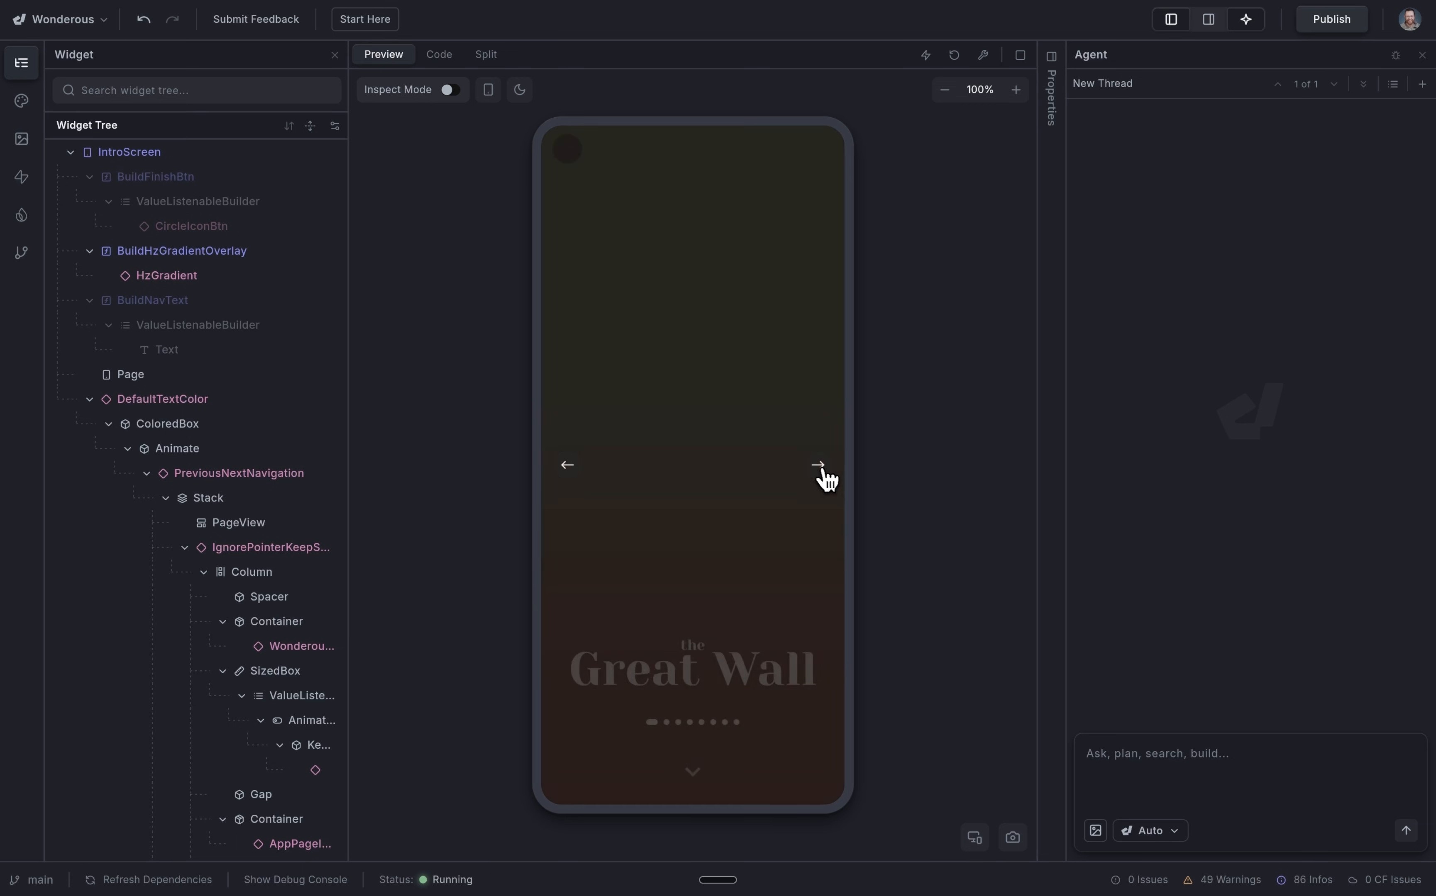
Select the drop-cap paragraph with Inspect Mode and prompt the AI to 'Increase the size of the font'.
{"action": "left_click", "coordinate": [24, 255]}
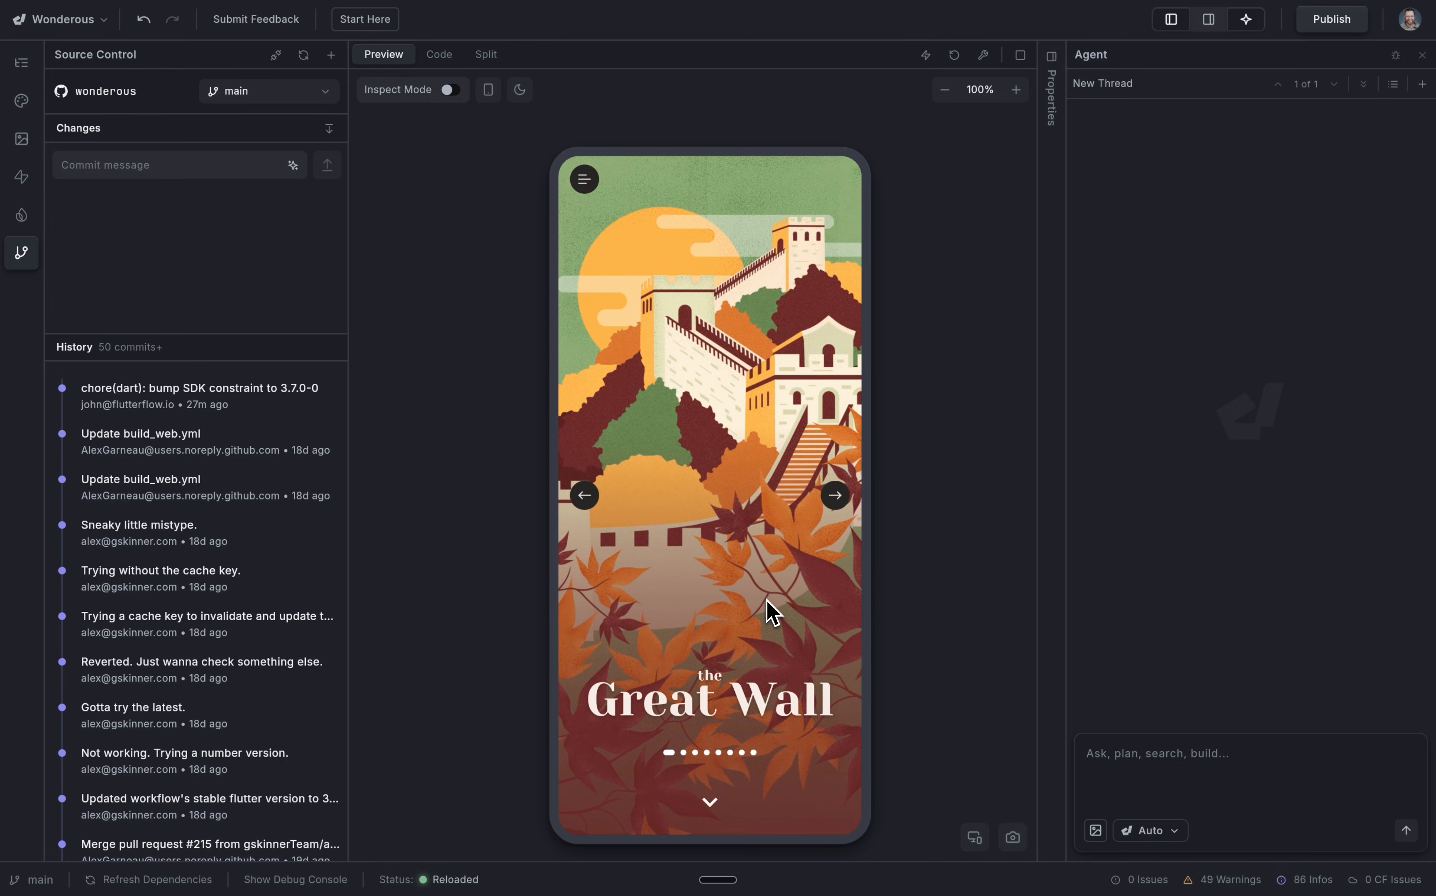
{"action": "scroll", "coordinate": [765, 600], "scroll_direction": "down", "scroll_amount": 5}
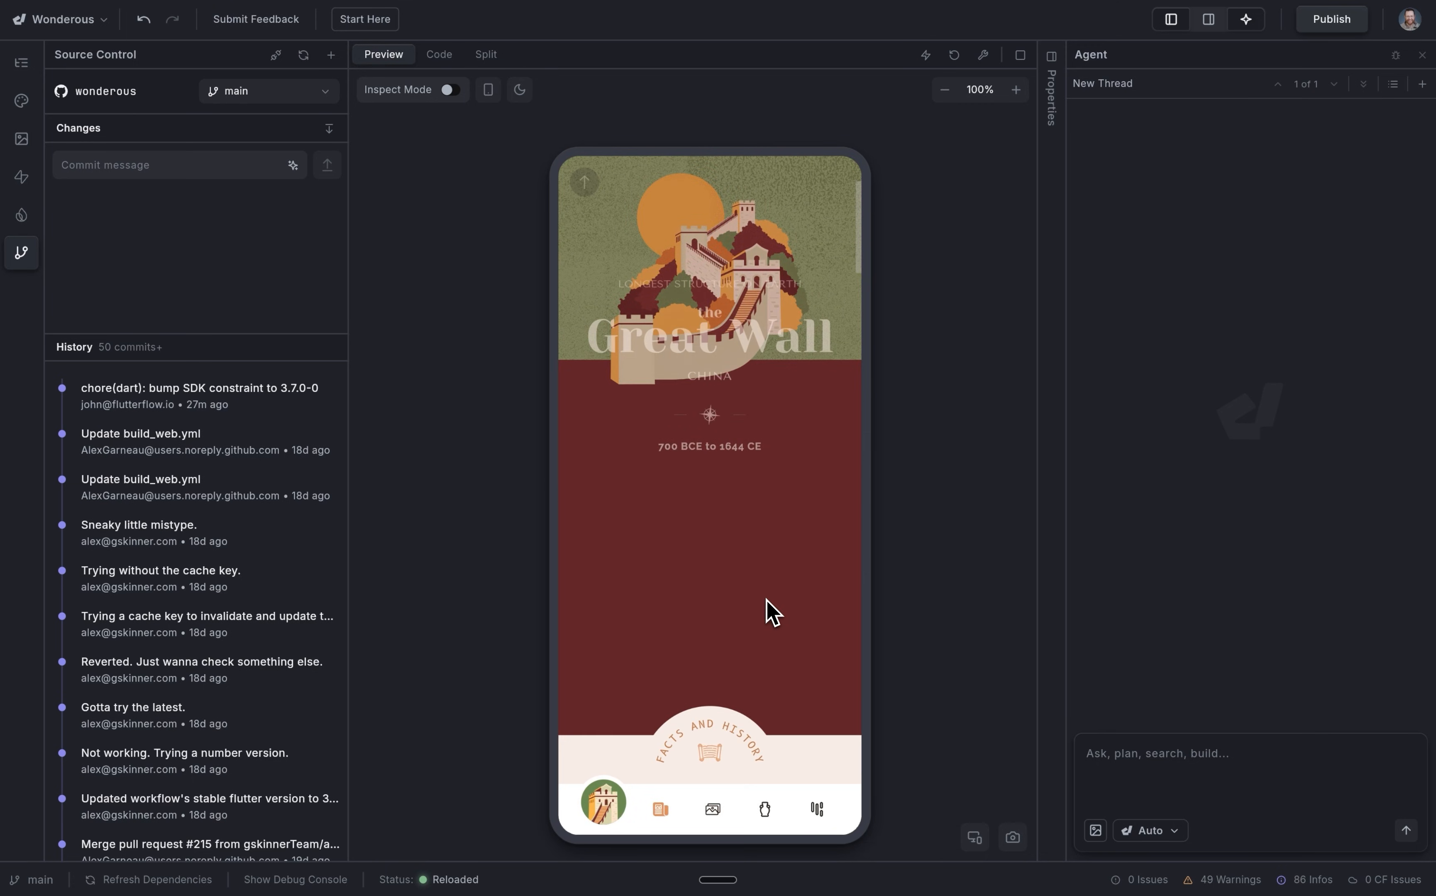
{"action": "scroll", "coordinate": [765, 600], "scroll_direction": "down", "scroll_amount": 8}
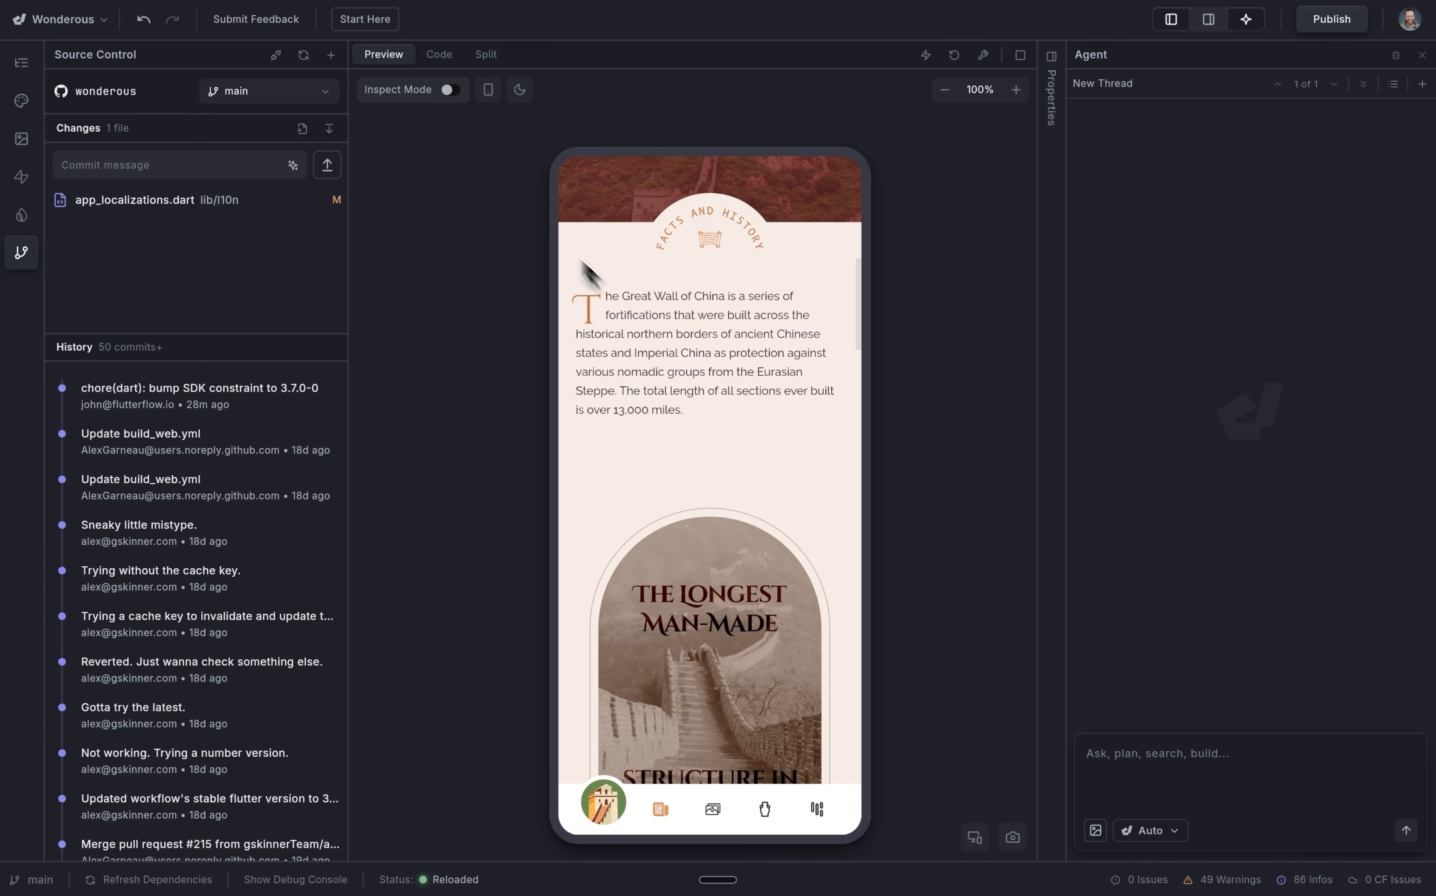
{"action": "left_click", "coordinate": [452, 90]}
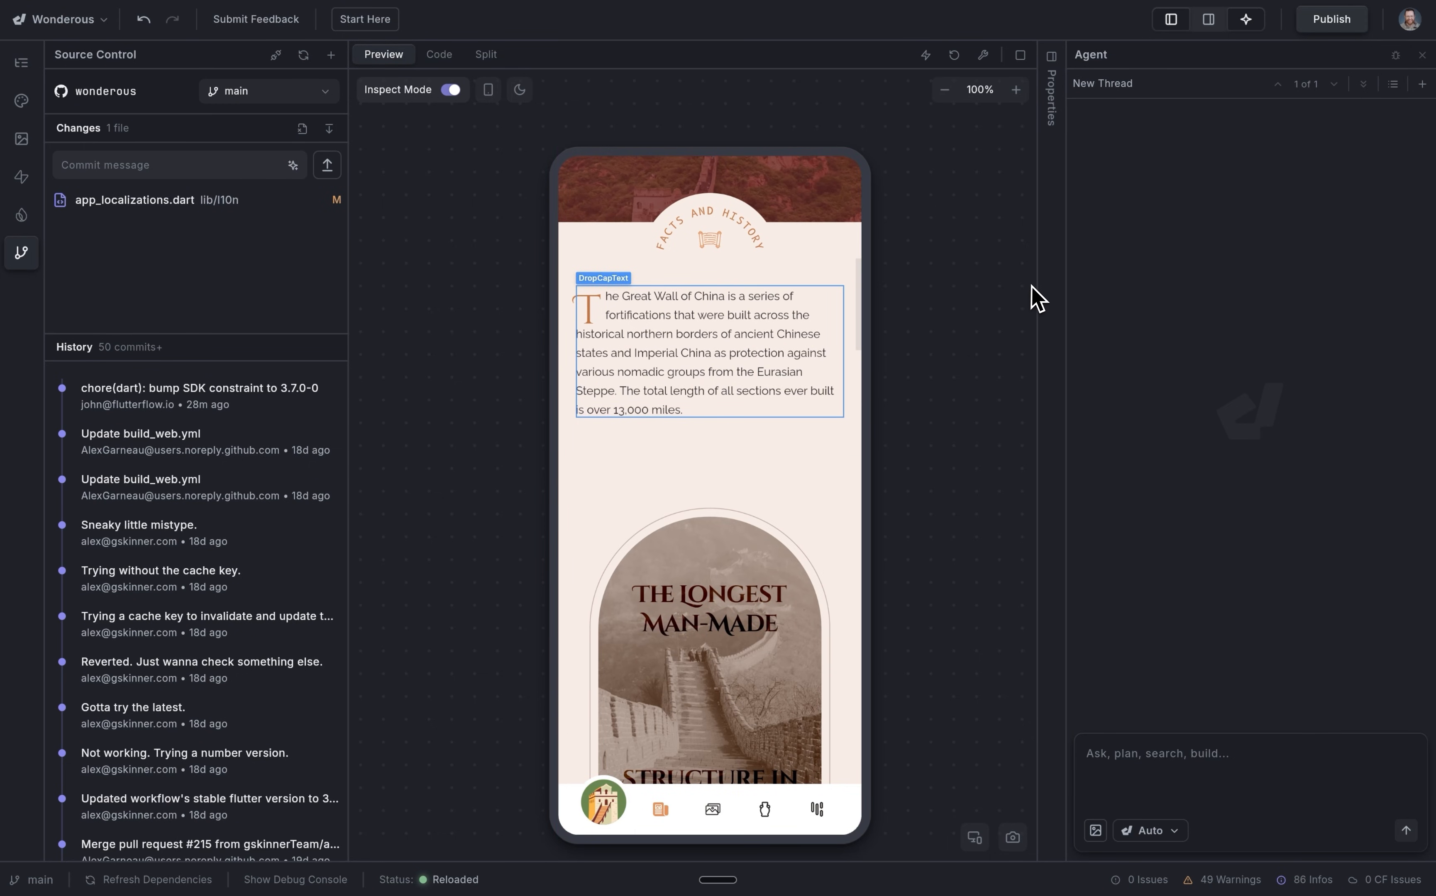
{"action": "key", "text": "super+k"}
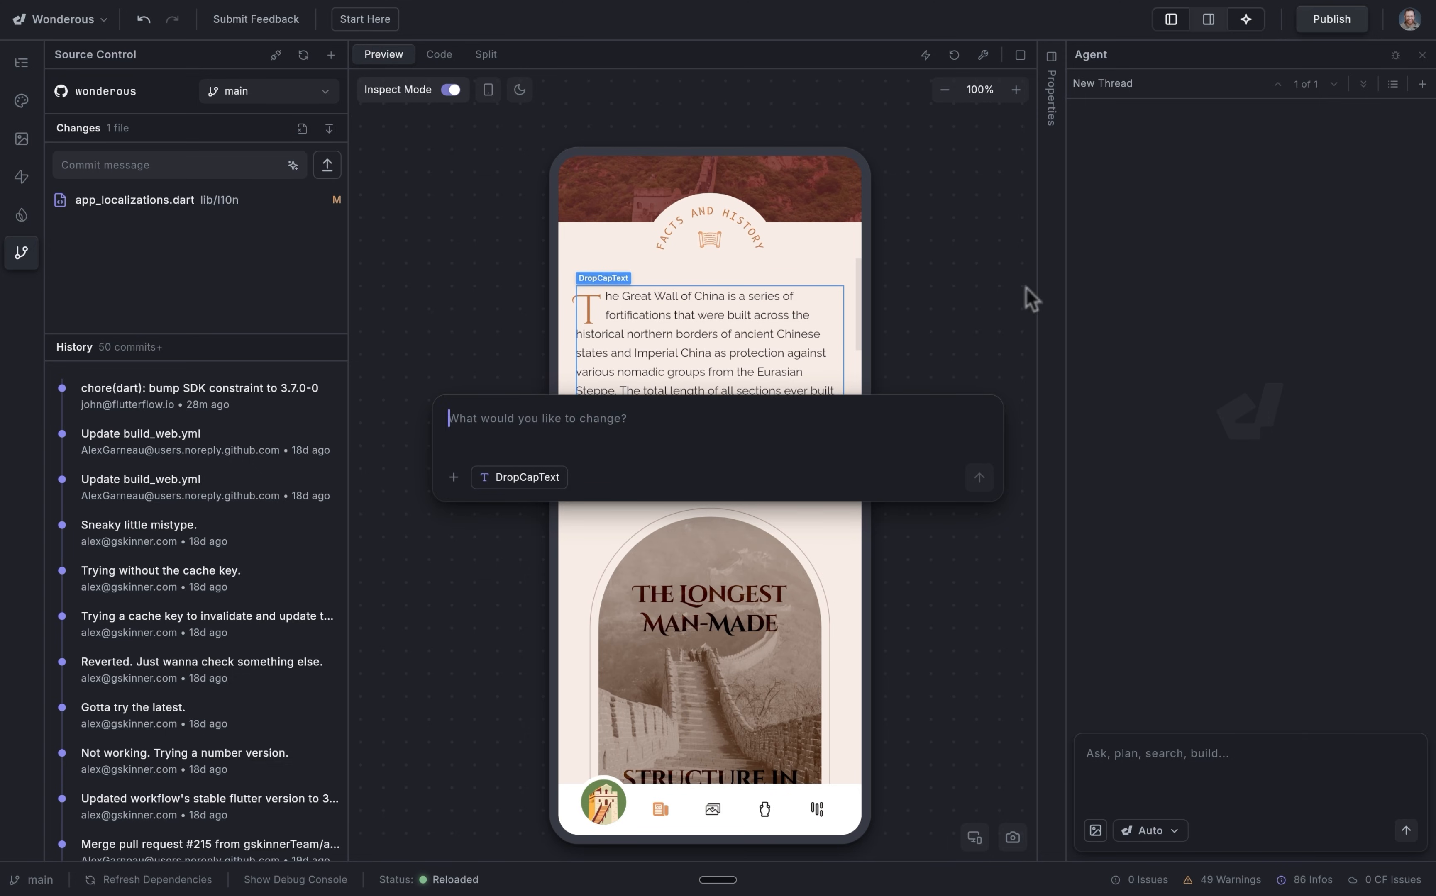
{"action": "type", "text": "Increase the size of the font"}
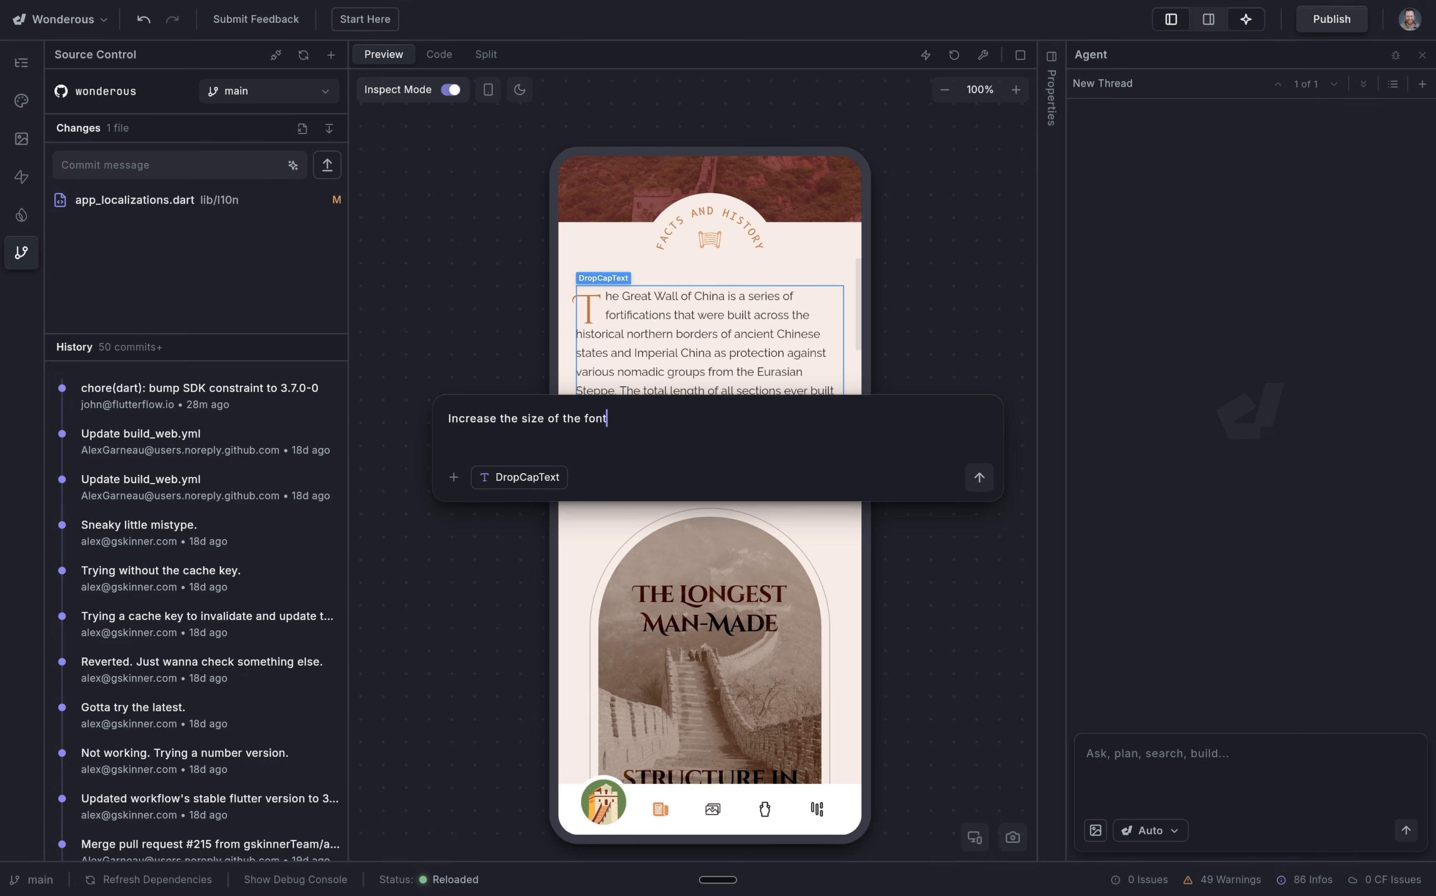
{"action": "key", "text": "Return"}
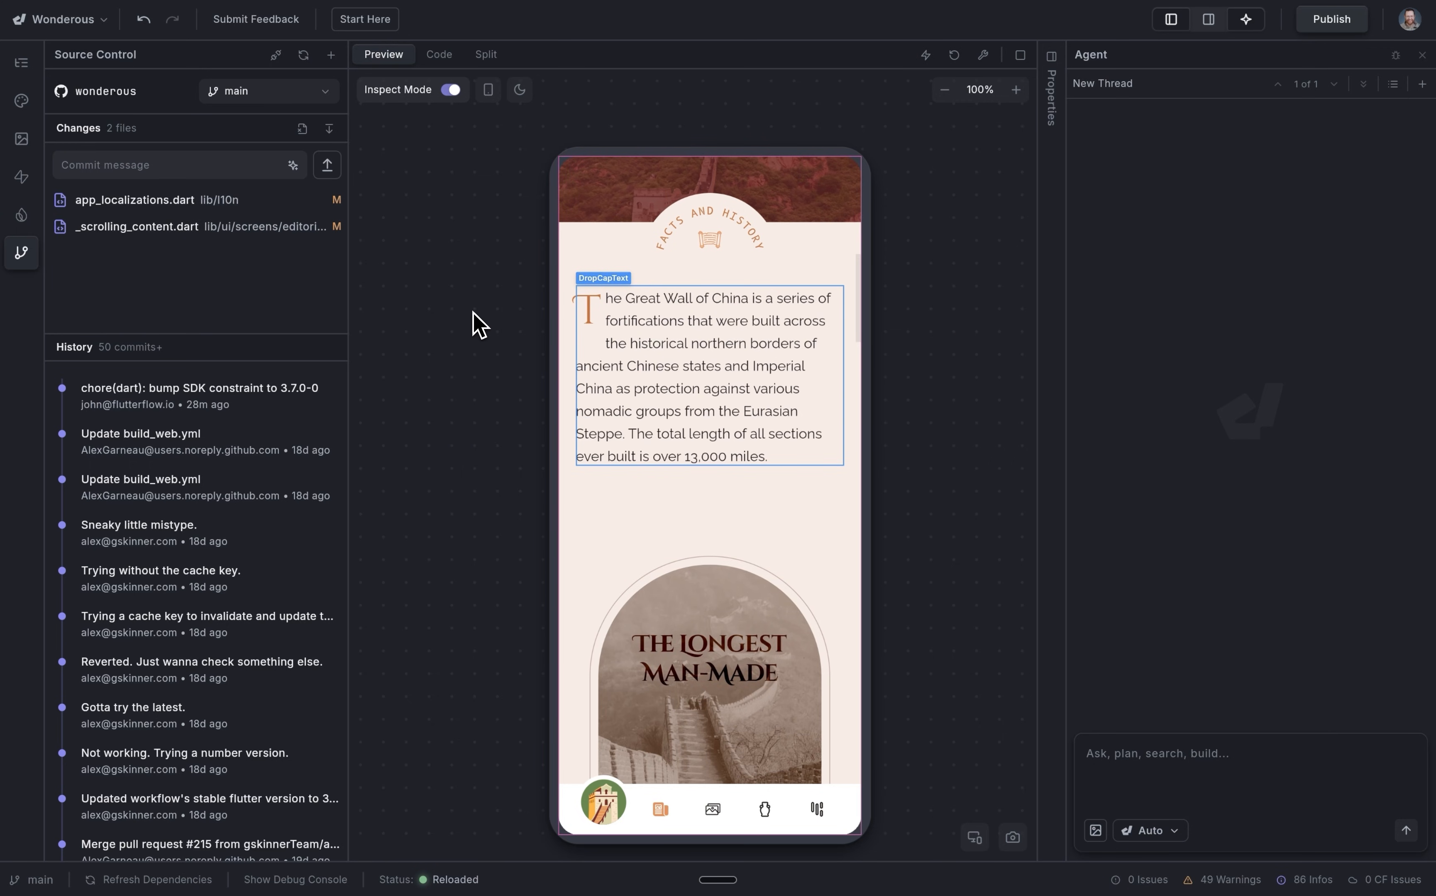
Generate an AI commit message for the changed files.
{"action": "left_click", "coordinate": [335, 234]}
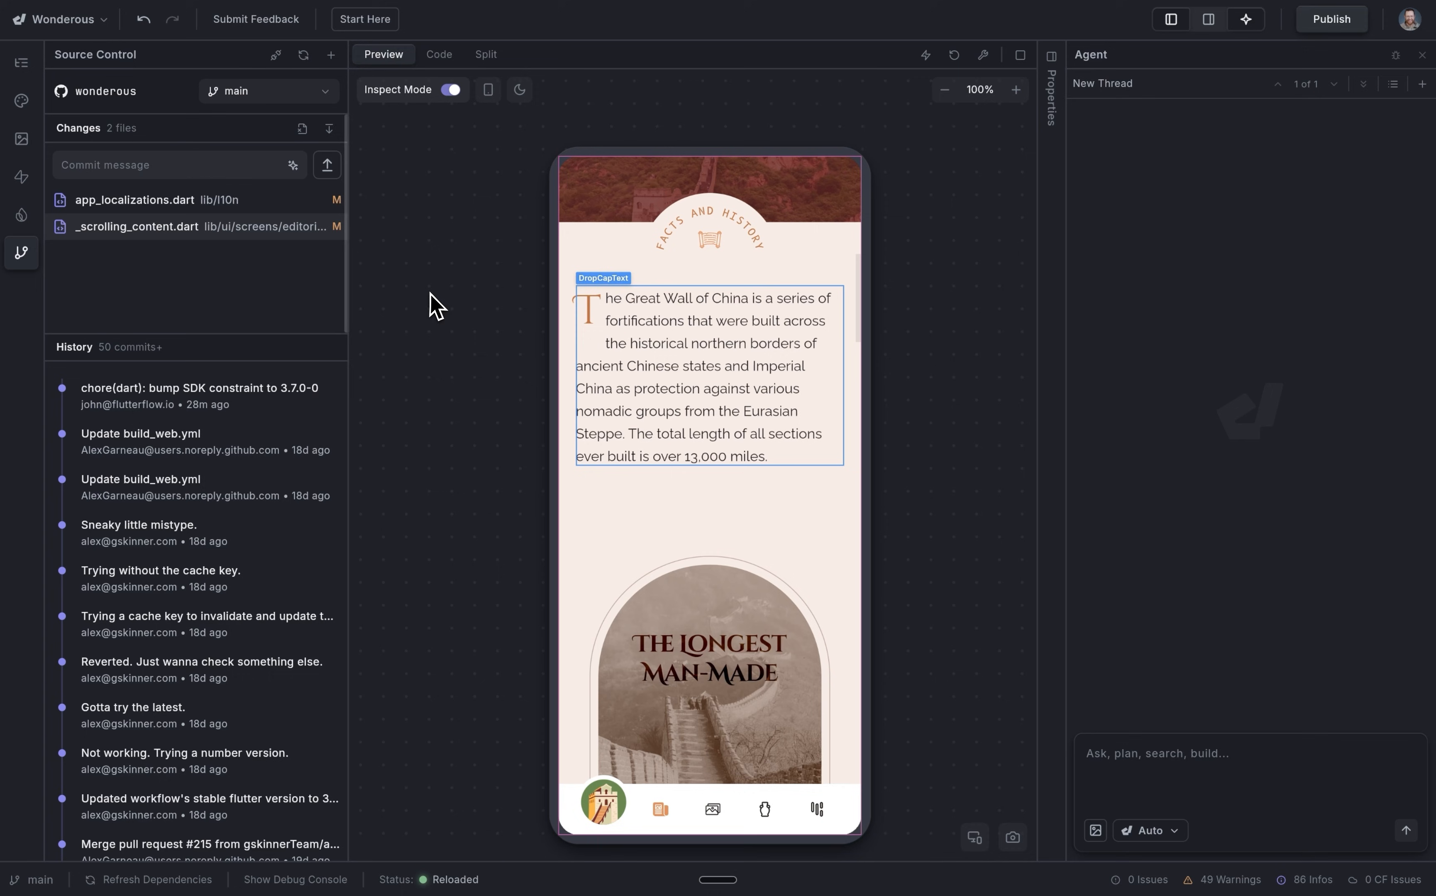
{"action": "left_click", "coordinate": [147, 166]}
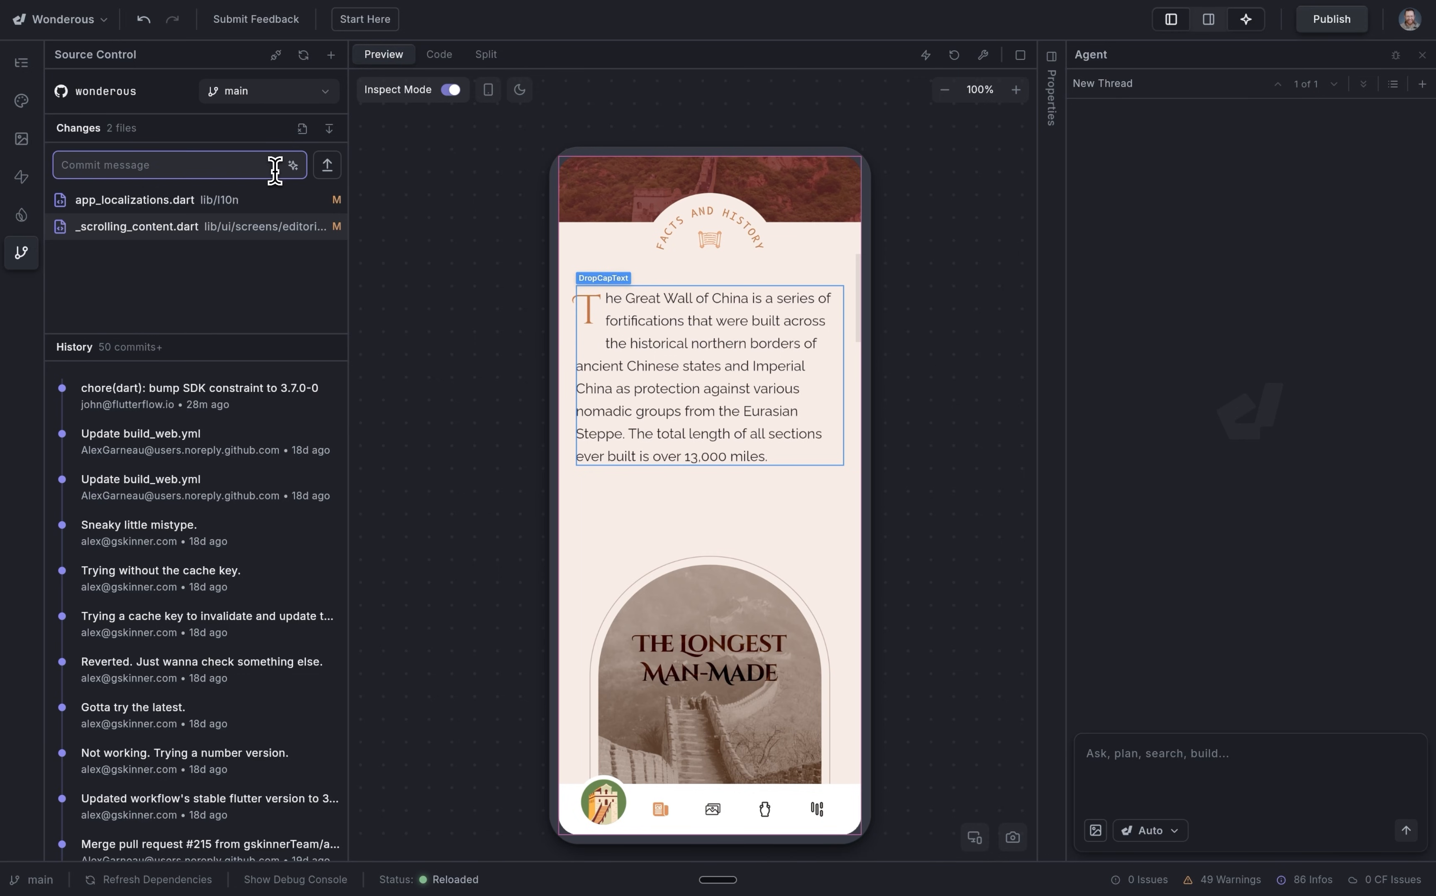
{"action": "left_click", "coordinate": [293, 167]}
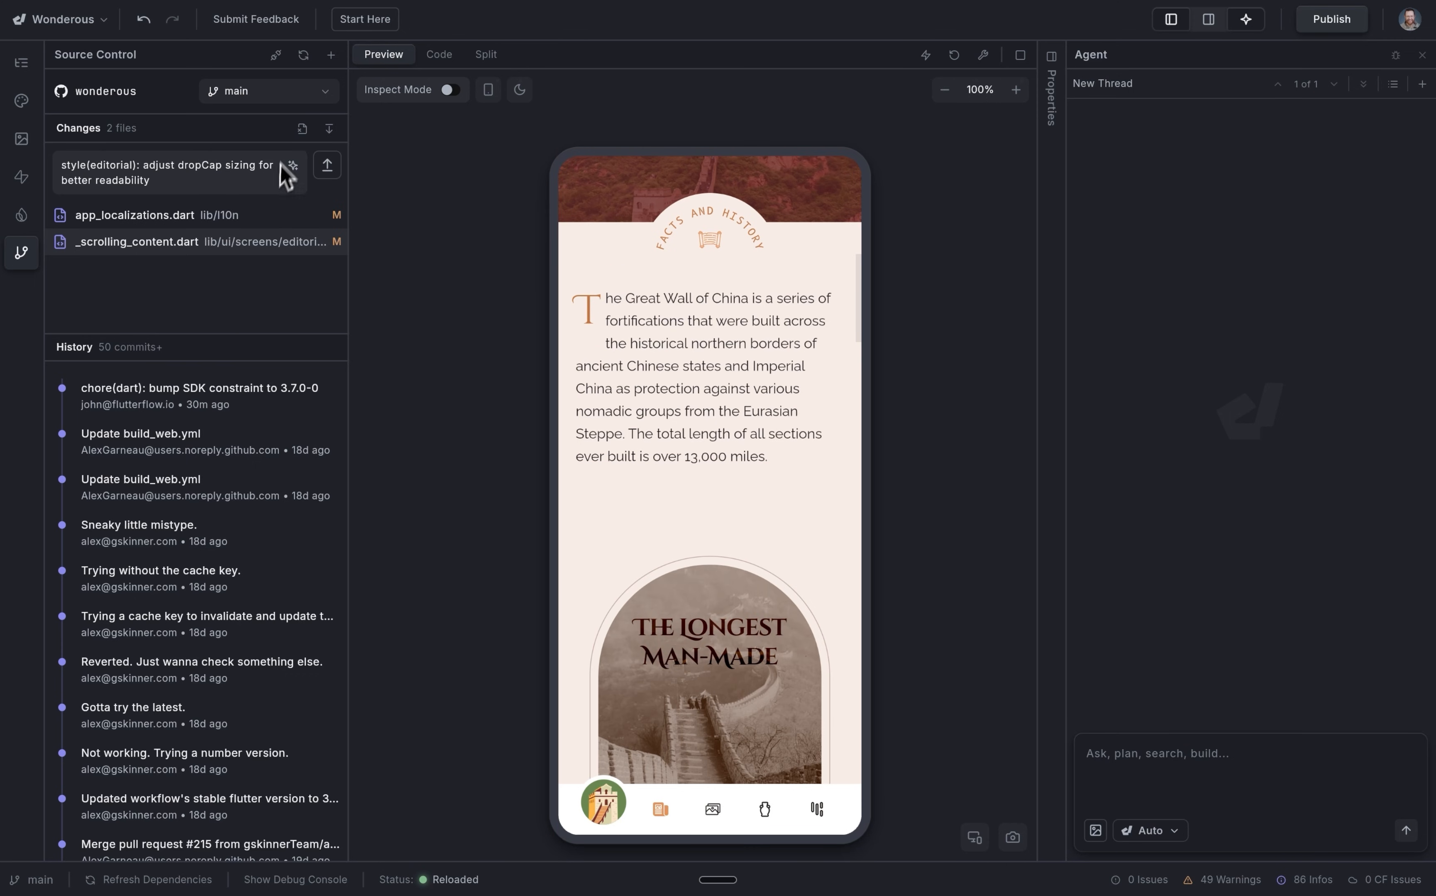
Create a new branch named font-legibility from main.
{"action": "left_click", "coordinate": [330, 55]}
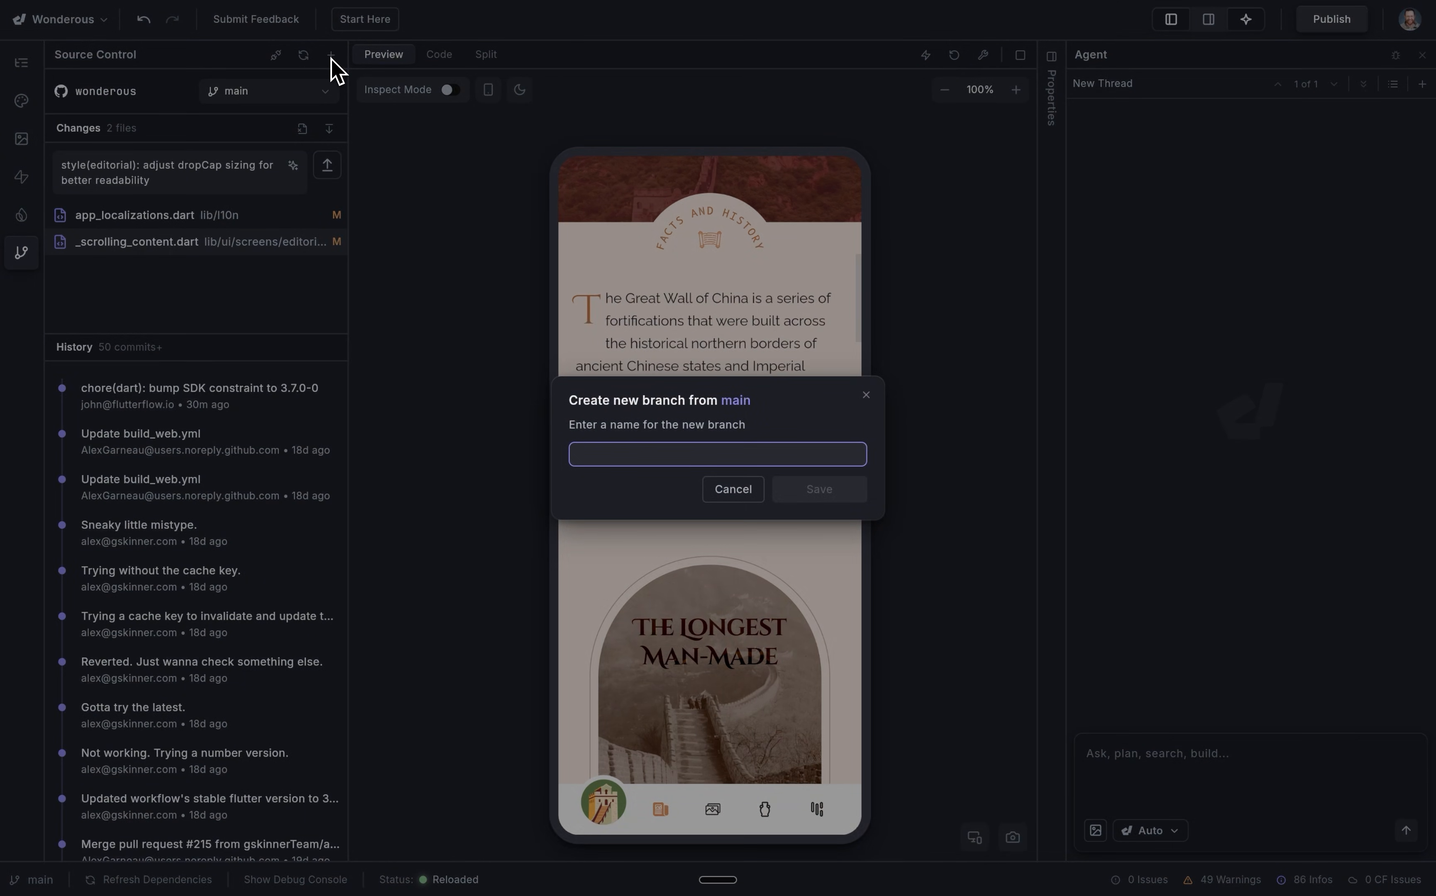
{"action": "type", "text": "font-legini"}
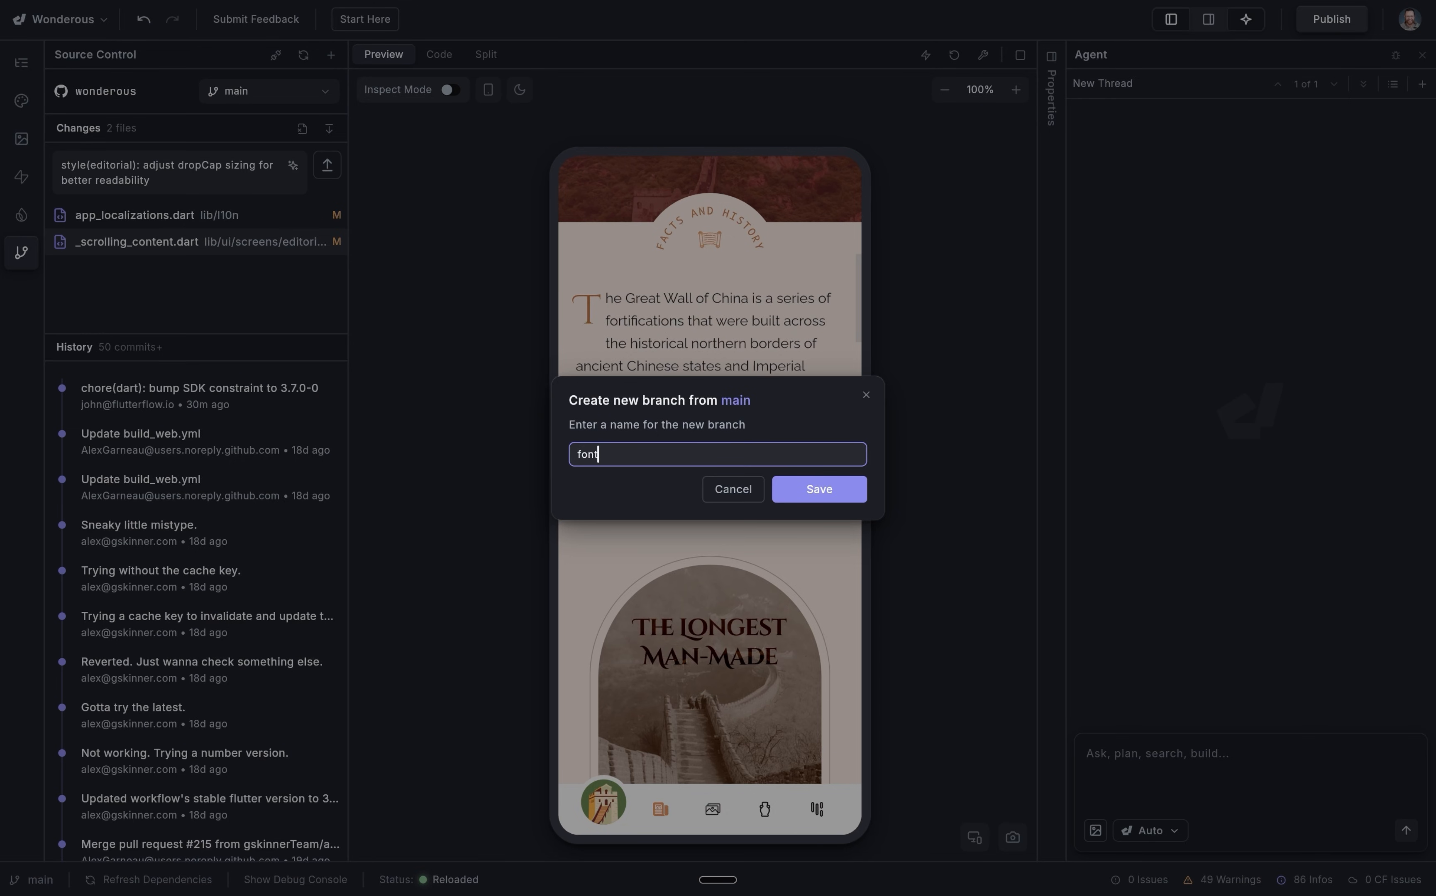
{"action": "left_click", "coordinate": [819, 490]}
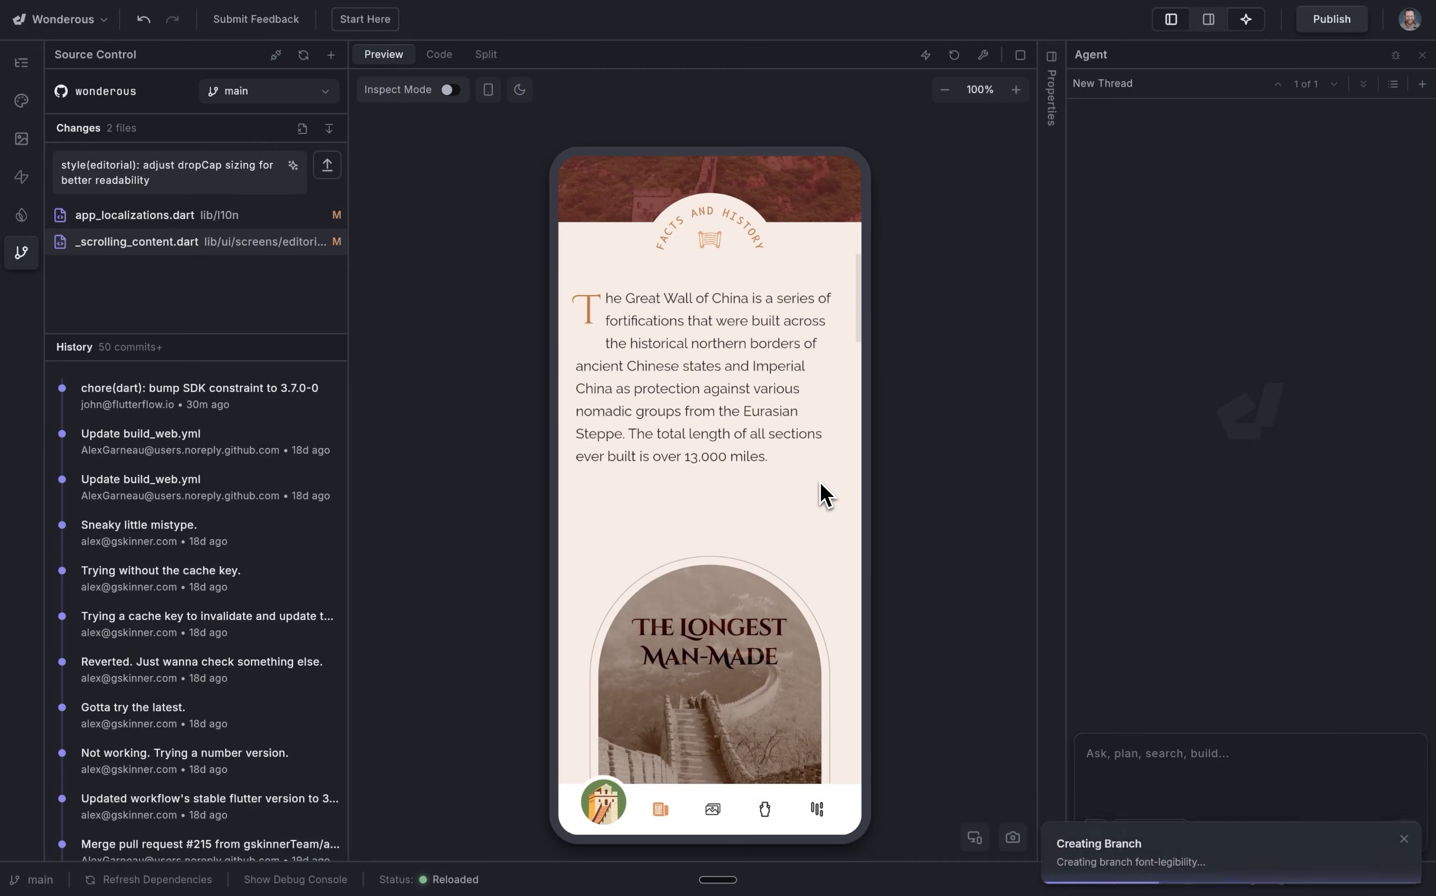
Commit and push the changes to the font-legibility branch.
{"action": "left_click", "coordinate": [274, 100]}
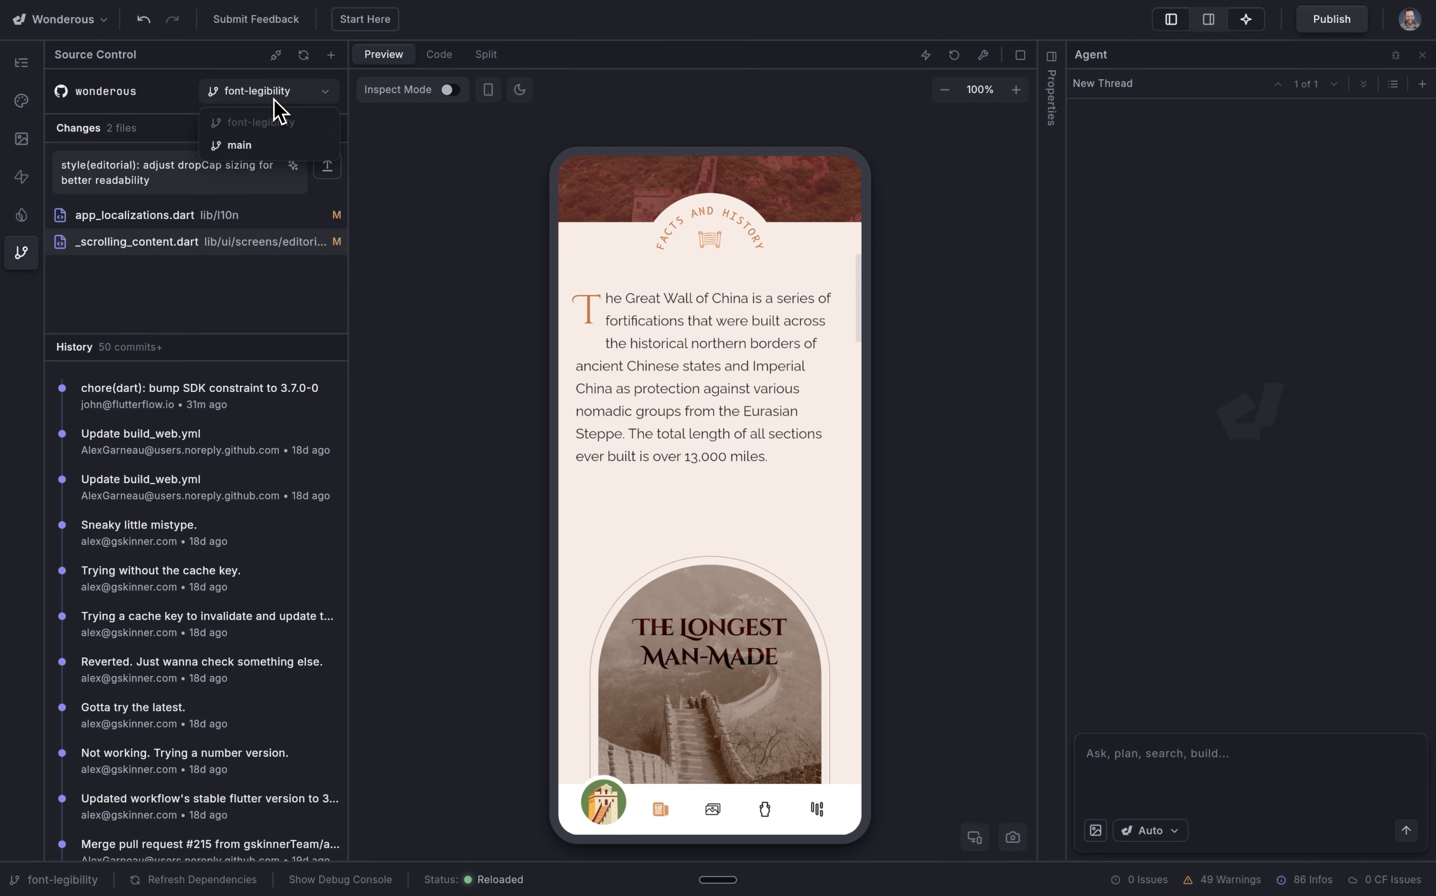
{"action": "left_click", "coordinate": [162, 85]}
{"action": "left_click", "coordinate": [328, 172]}
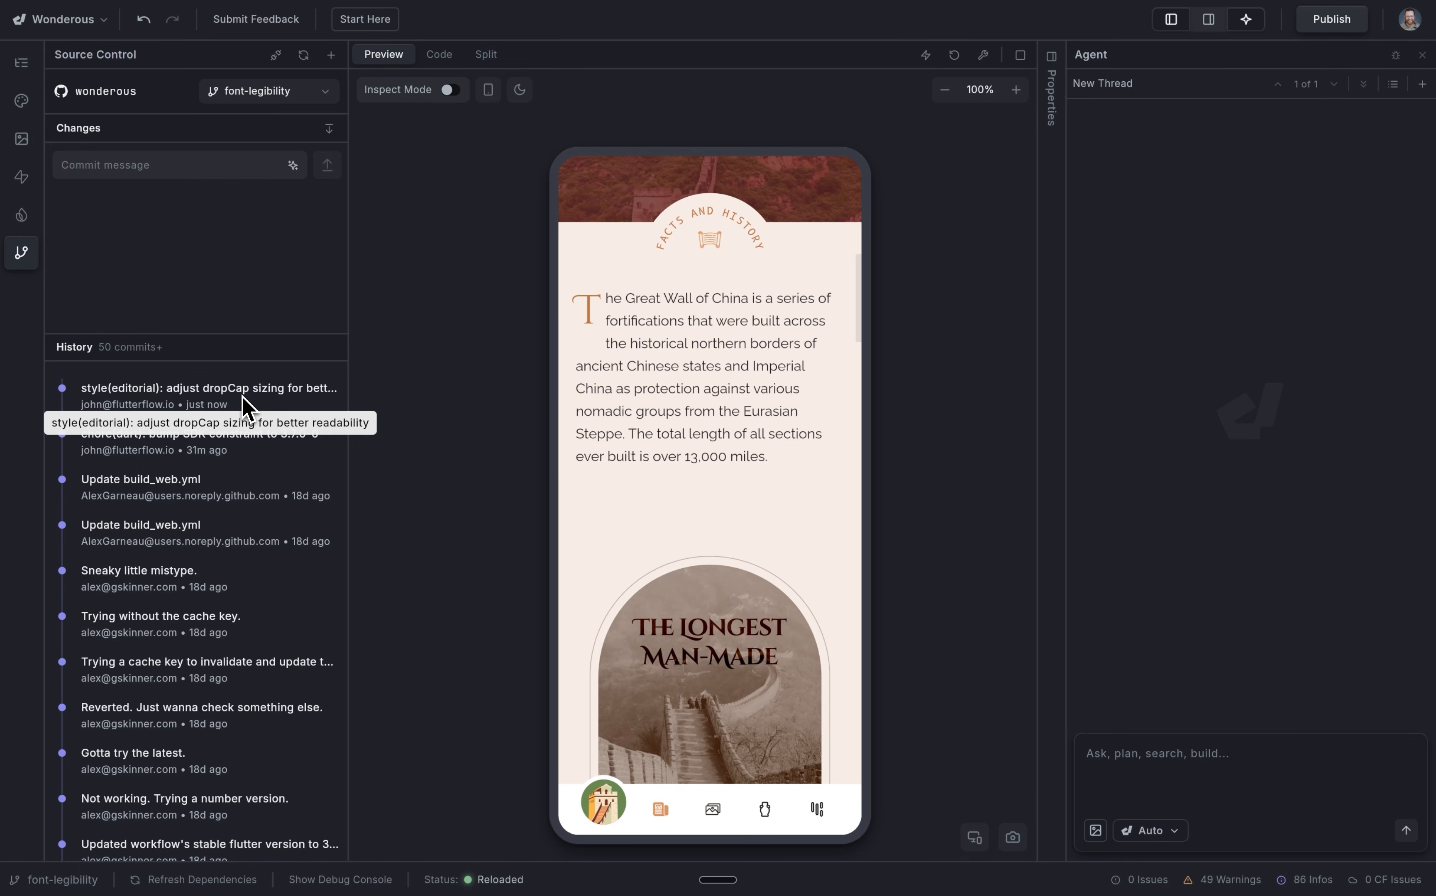
Open the forked wonderous repository on GitHub and review the commits the font-legibility branch is ahead of upstream main.
{"action": "left_click", "coordinate": [104, 101]}
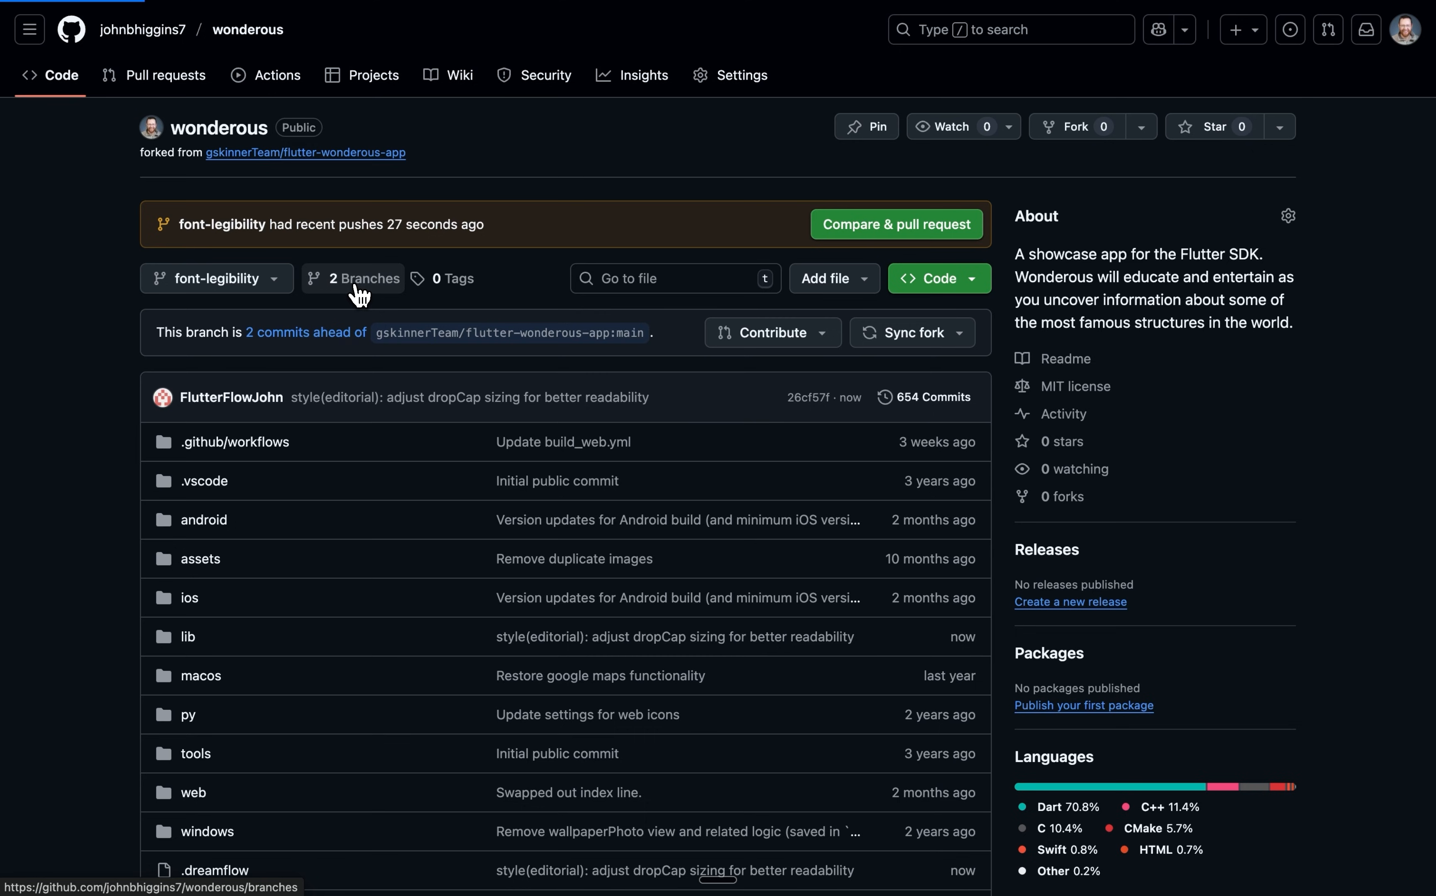
{"action": "left_click", "coordinate": [356, 284]}
{"action": "left_click", "coordinate": [340, 332]}
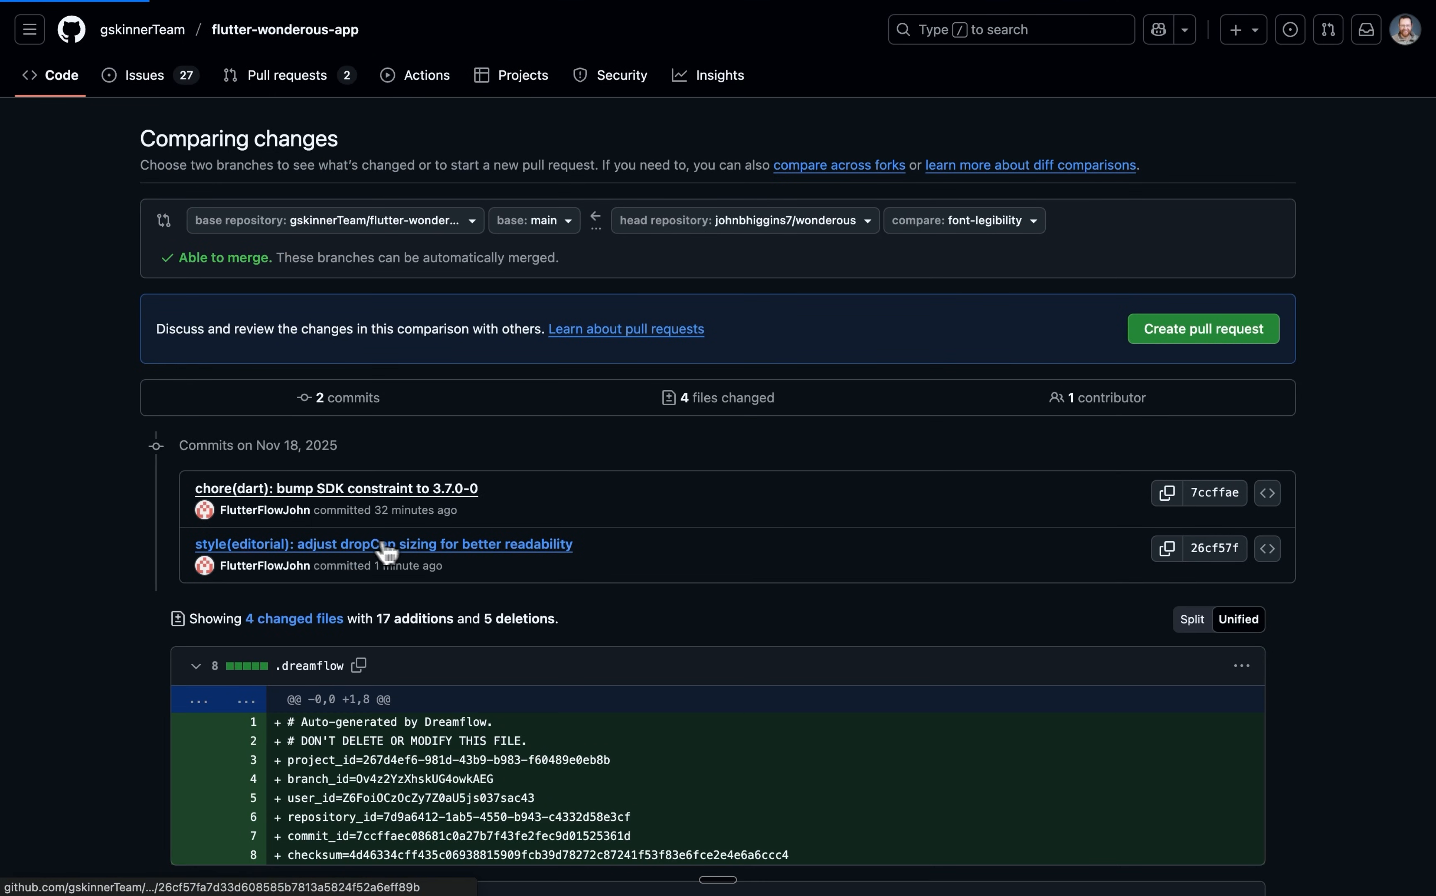
{"action": "left_click", "coordinate": [386, 545]}
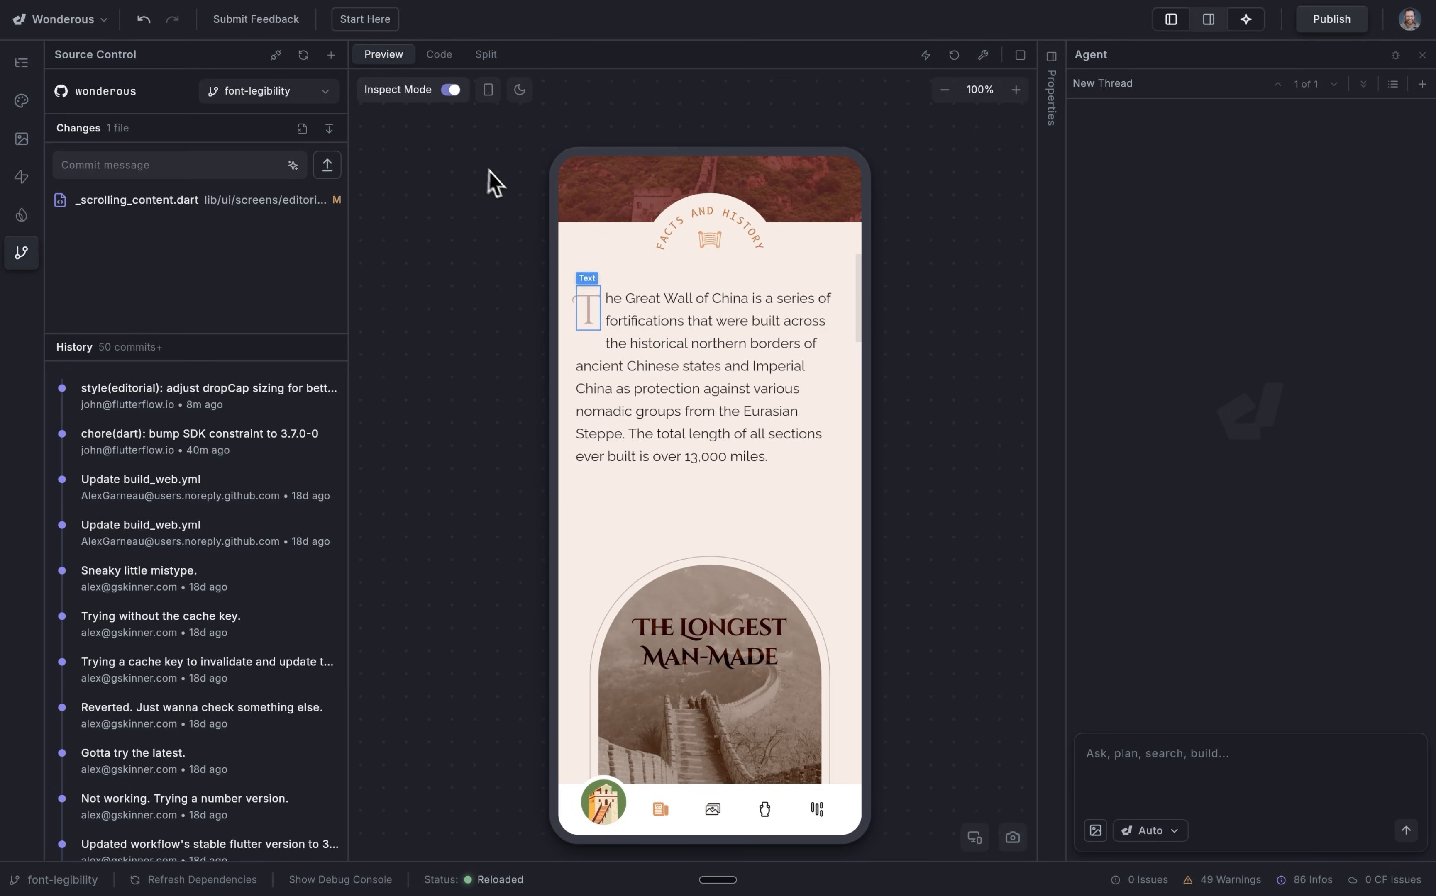
Pull the remote branch and resolve the dropCap conflict in _scrolling_content.dart by accepting the existing changes.
{"action": "left_click", "coordinate": [330, 129]}
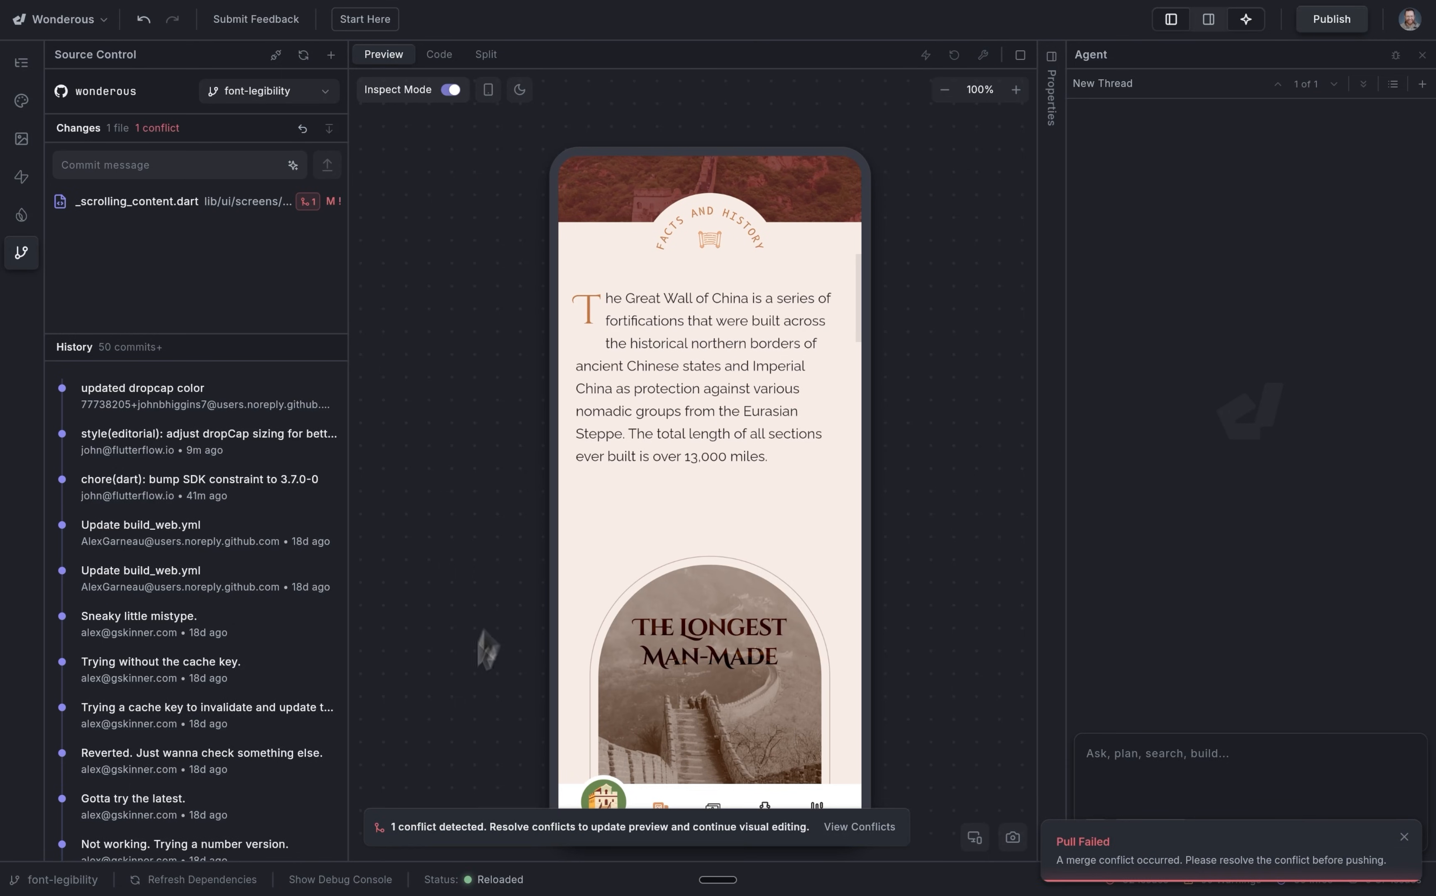
{"action": "left_click", "coordinate": [311, 204]}
{"action": "scroll", "coordinate": [807, 430], "scroll_direction": "down", "scroll_amount": 3}
{"action": "scroll", "coordinate": [806, 430], "scroll_direction": "down", "scroll_amount": 10}
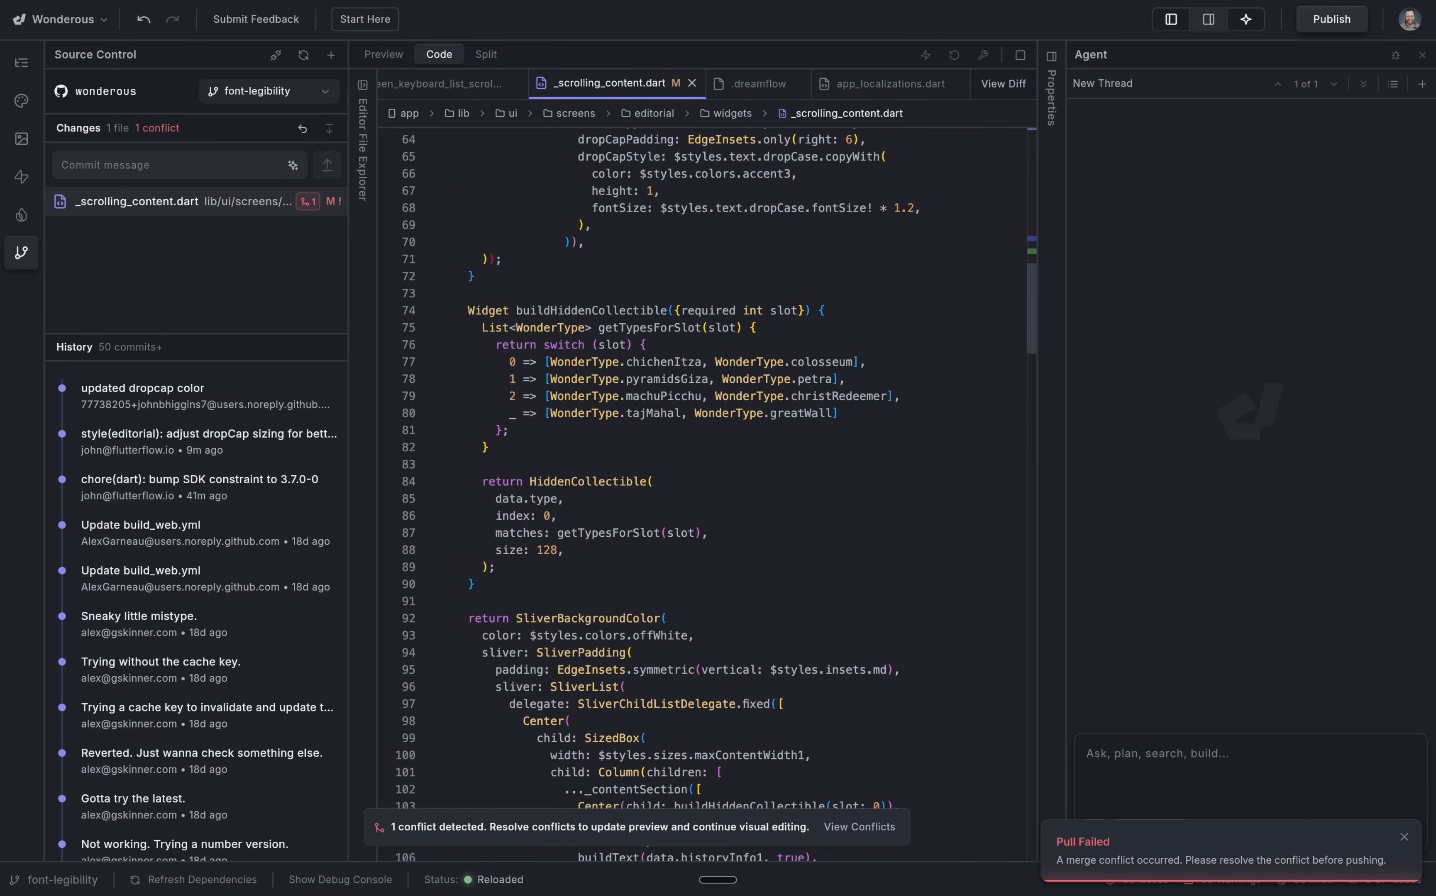
{"action": "scroll", "coordinate": [807, 430], "scroll_direction": "up", "scroll_amount": 8}
{"action": "scroll", "coordinate": [718, 493], "scroll_direction": "down", "scroll_amount": 3}
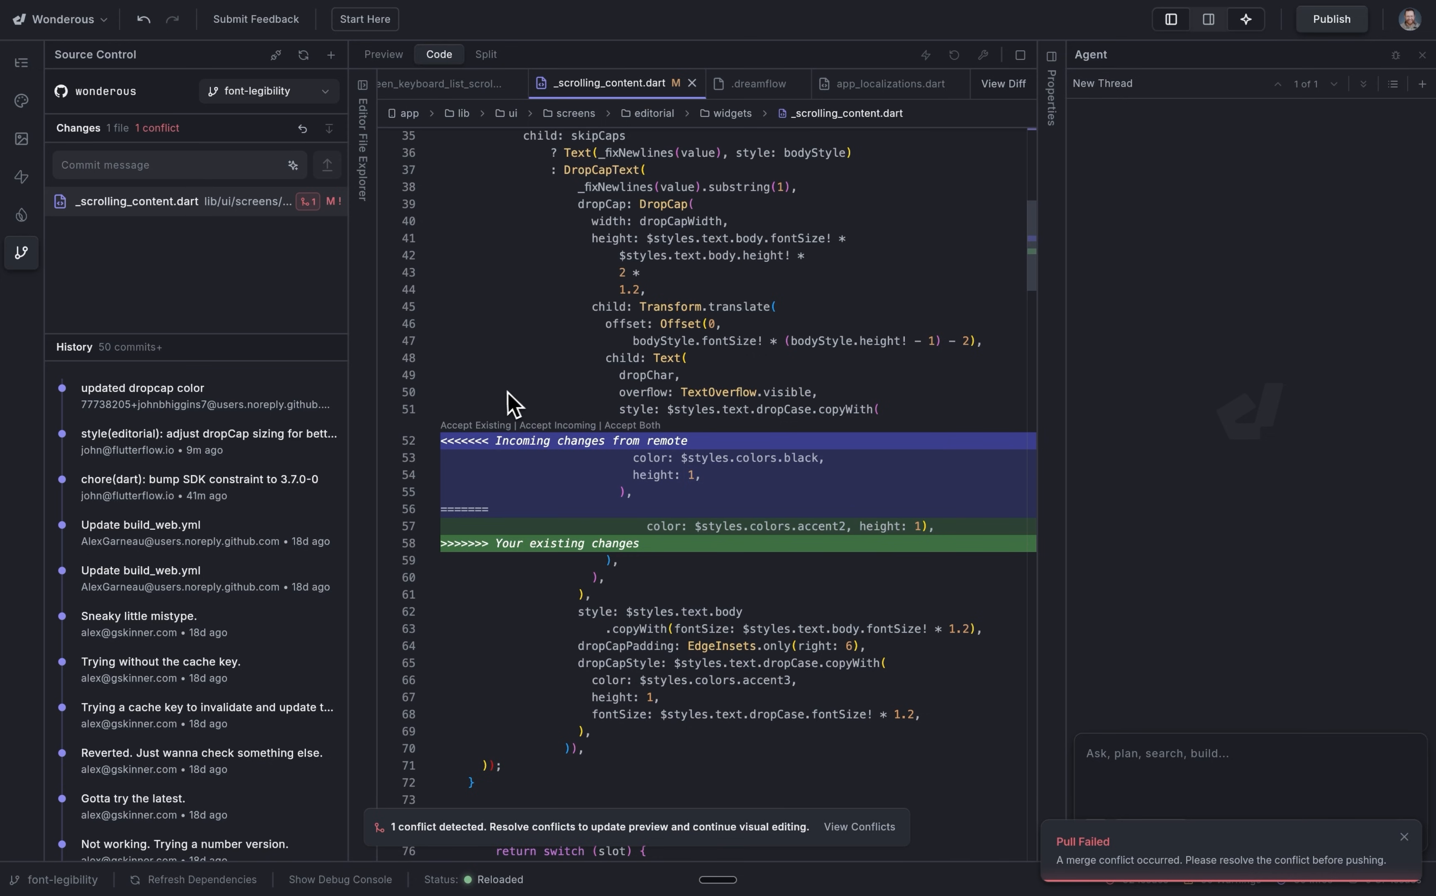
{"action": "left_click", "coordinate": [478, 427]}
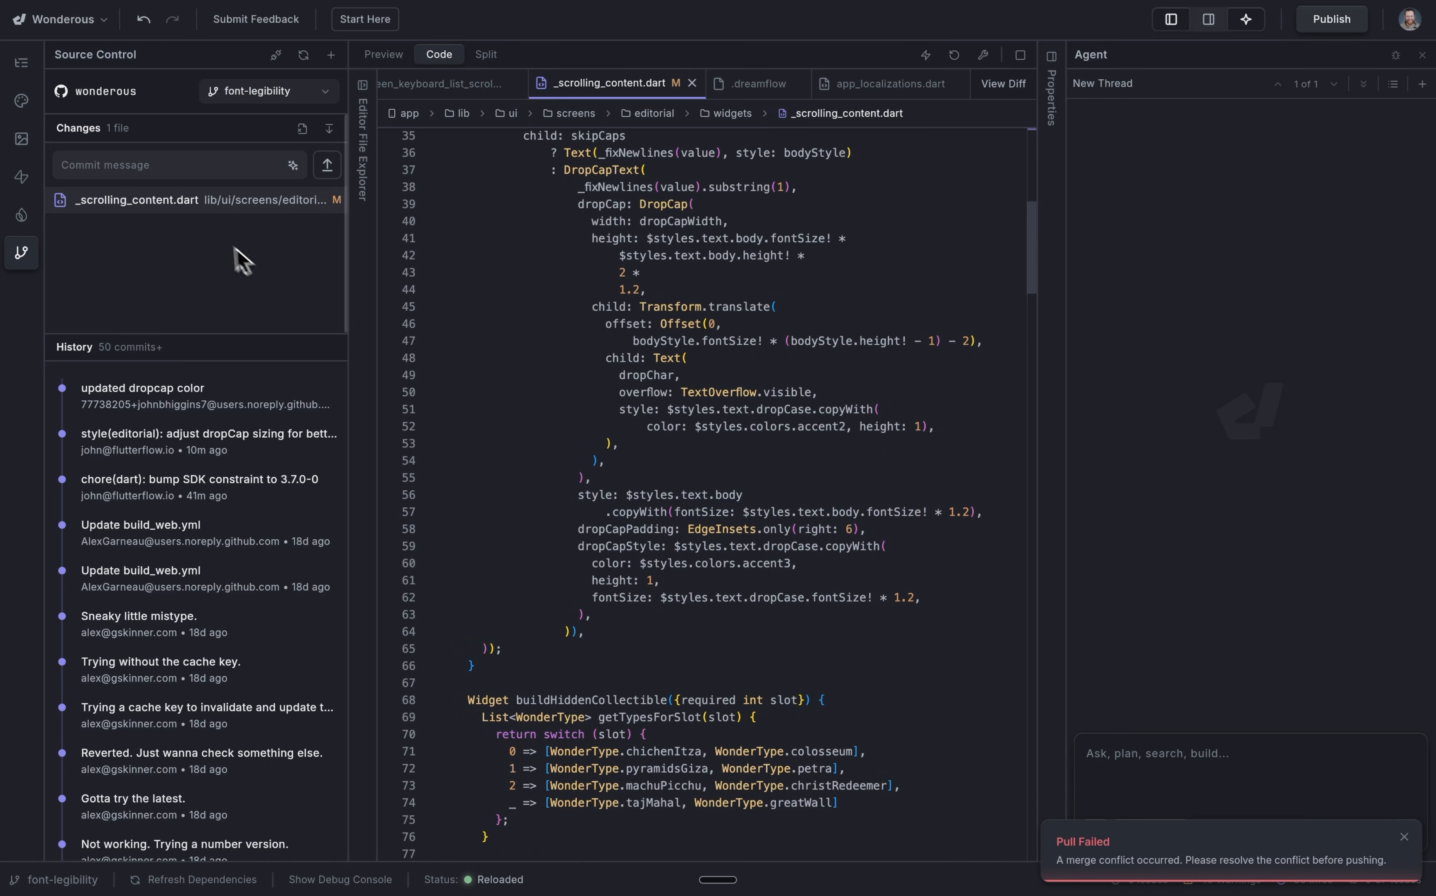
Switch to the dashboard project and start connecting a repository from its source control.
{"action": "left_click", "coordinate": [392, 54]}
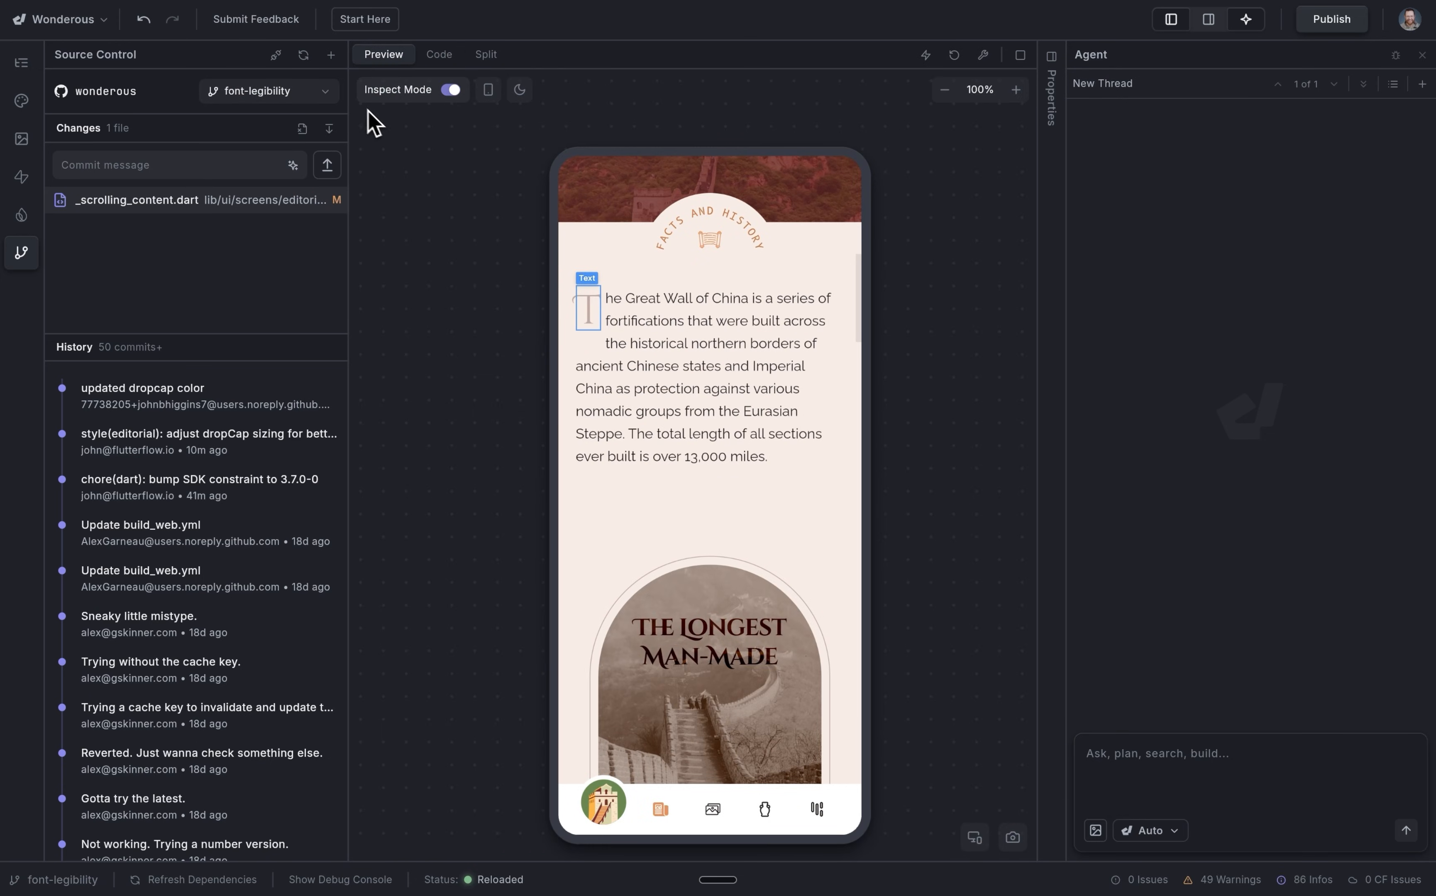
{"action": "left_click", "coordinate": [325, 92]}
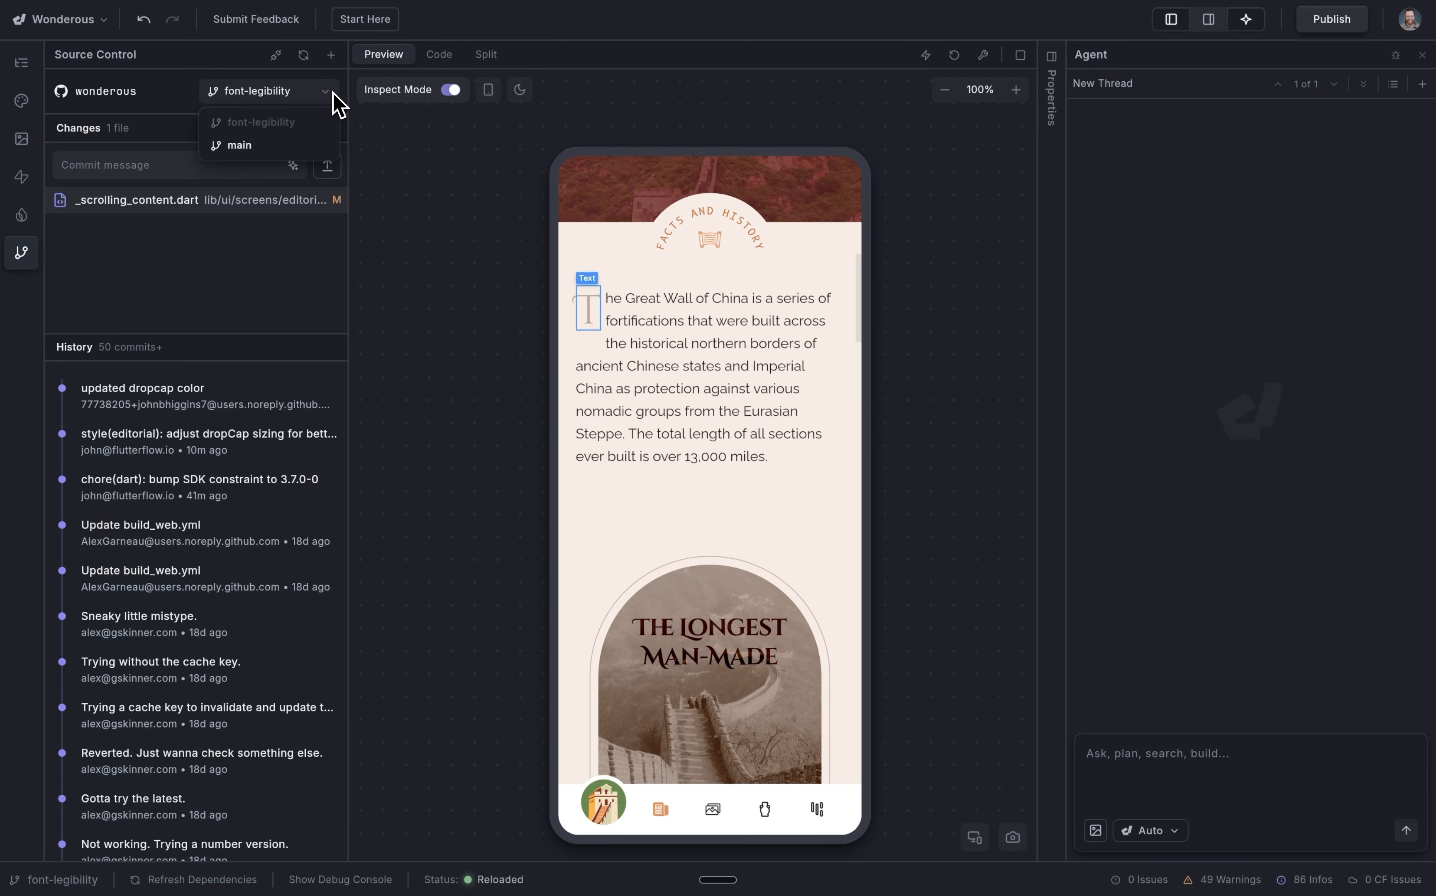
{"action": "left_click", "coordinate": [305, 61]}
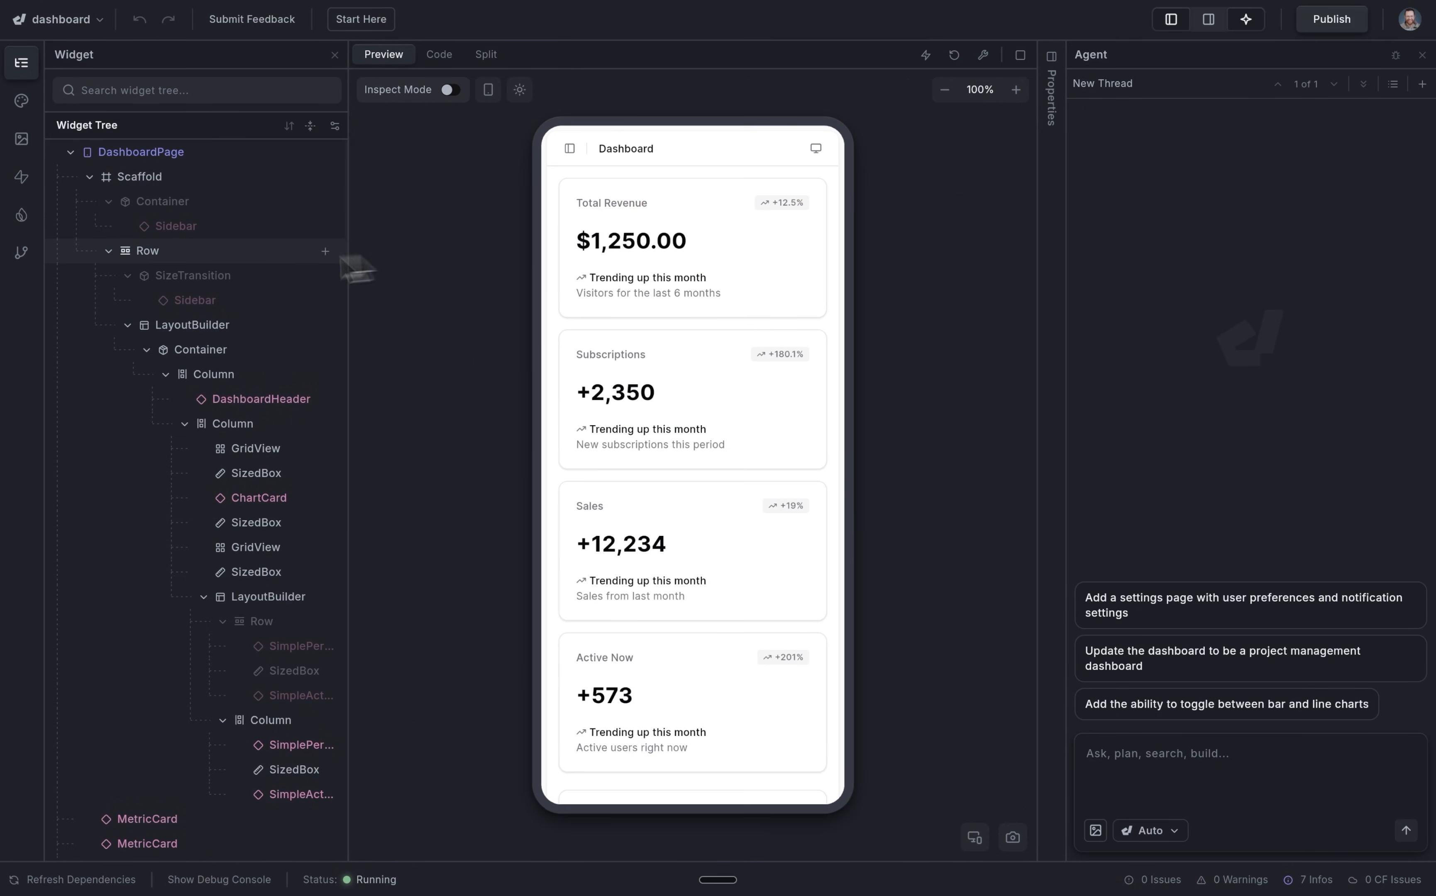
{"action": "left_click", "coordinate": [23, 252]}
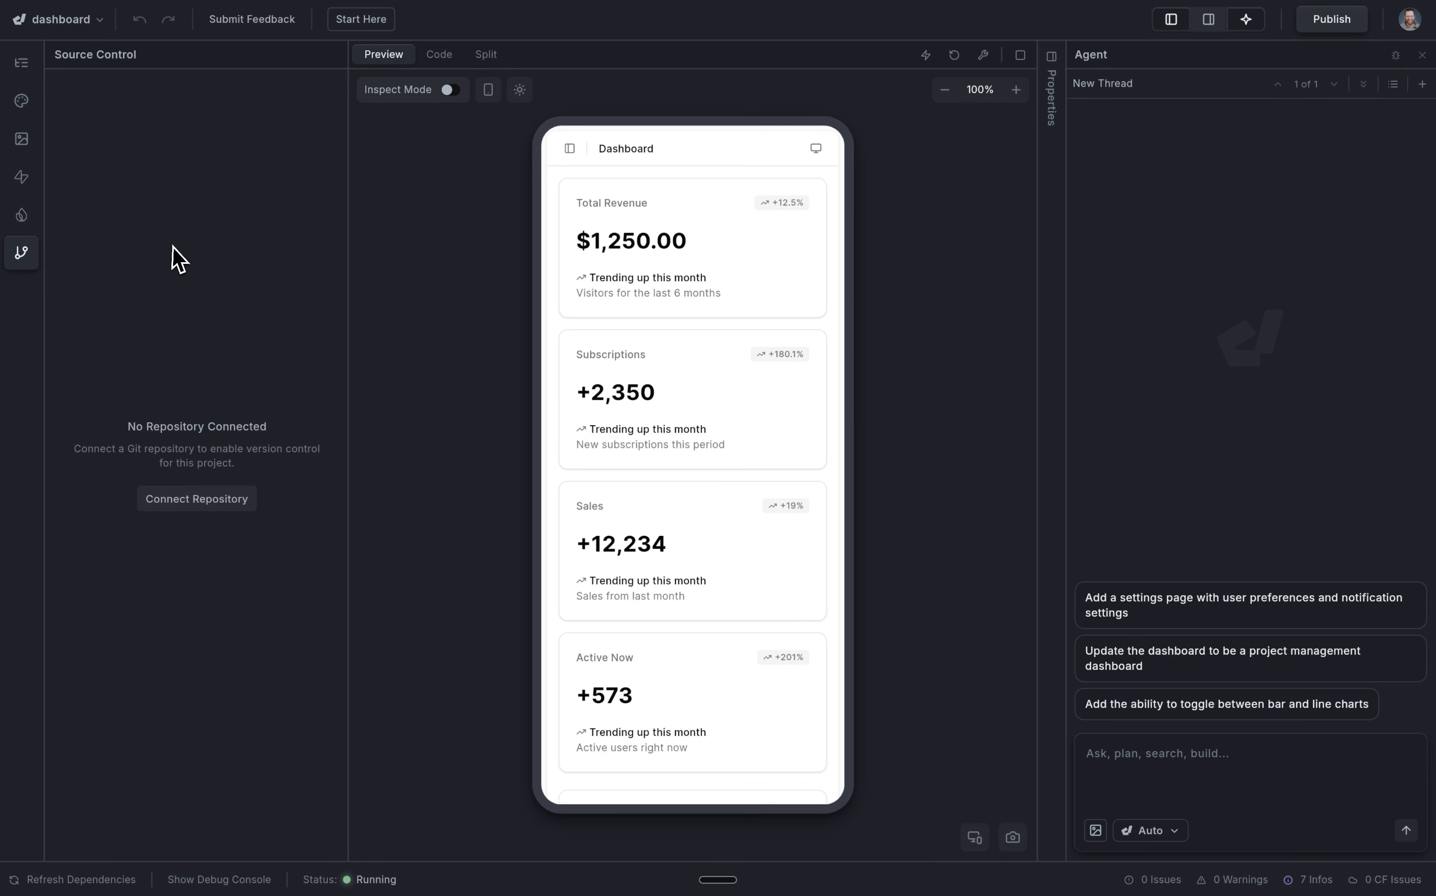
{"action": "left_click", "coordinate": [241, 508]}
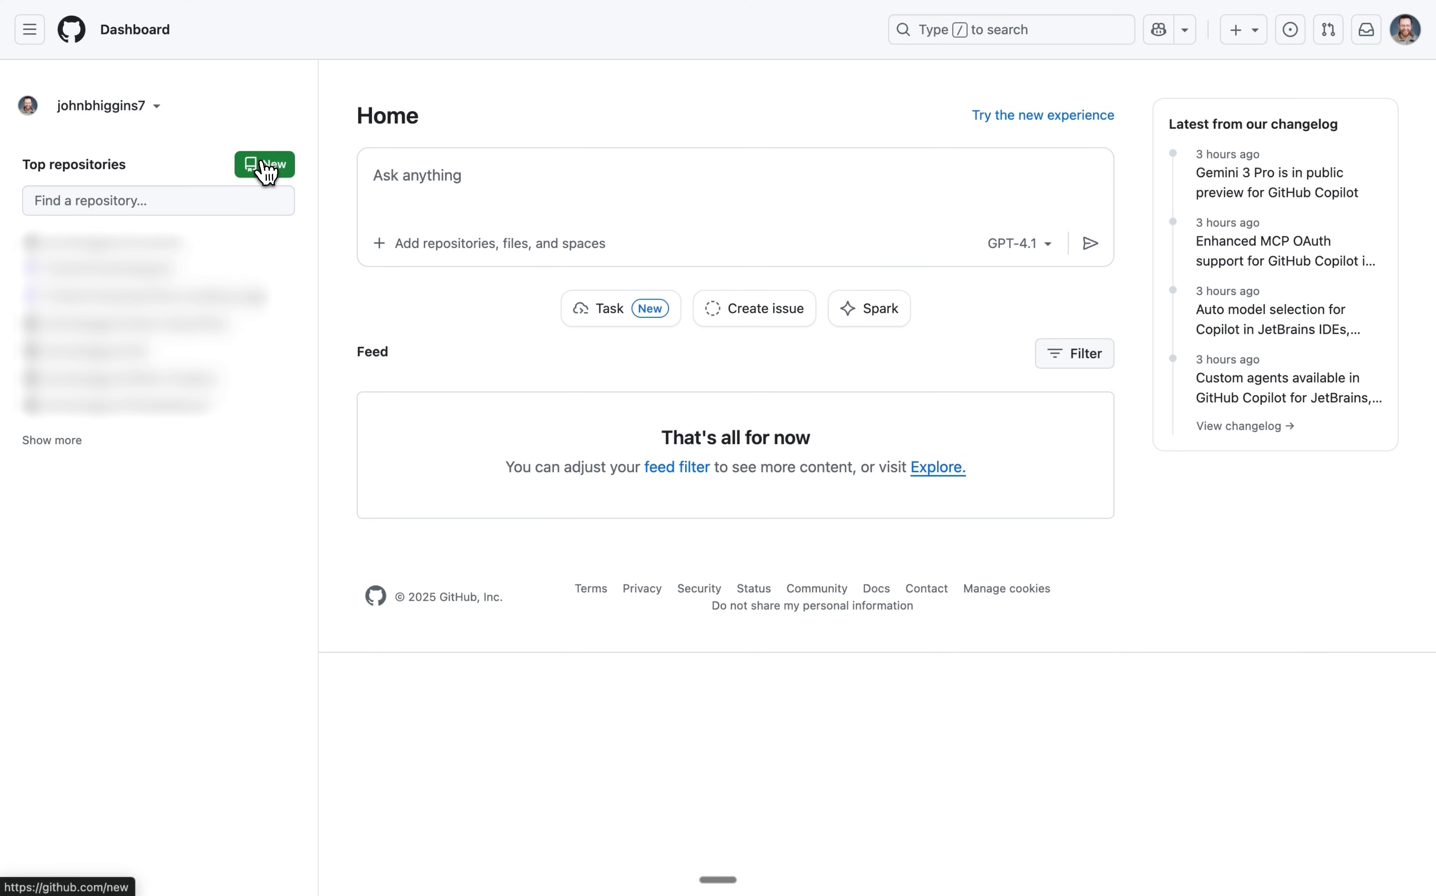
Create a new public GitHub repository named dashboard with a README.
{"action": "left_click", "coordinate": [265, 170]}
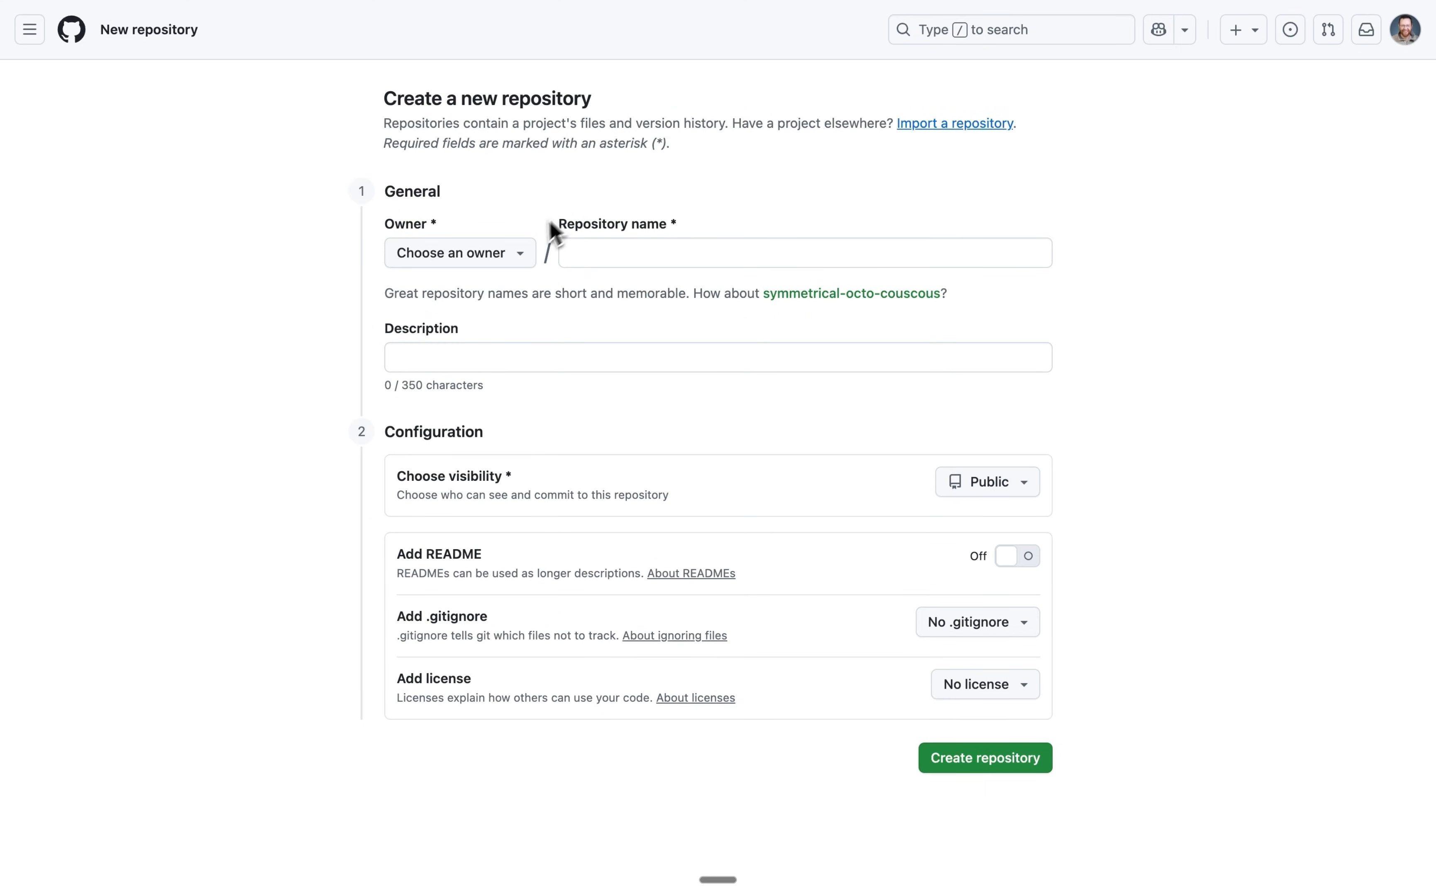
{"action": "left_click", "coordinate": [597, 257]}
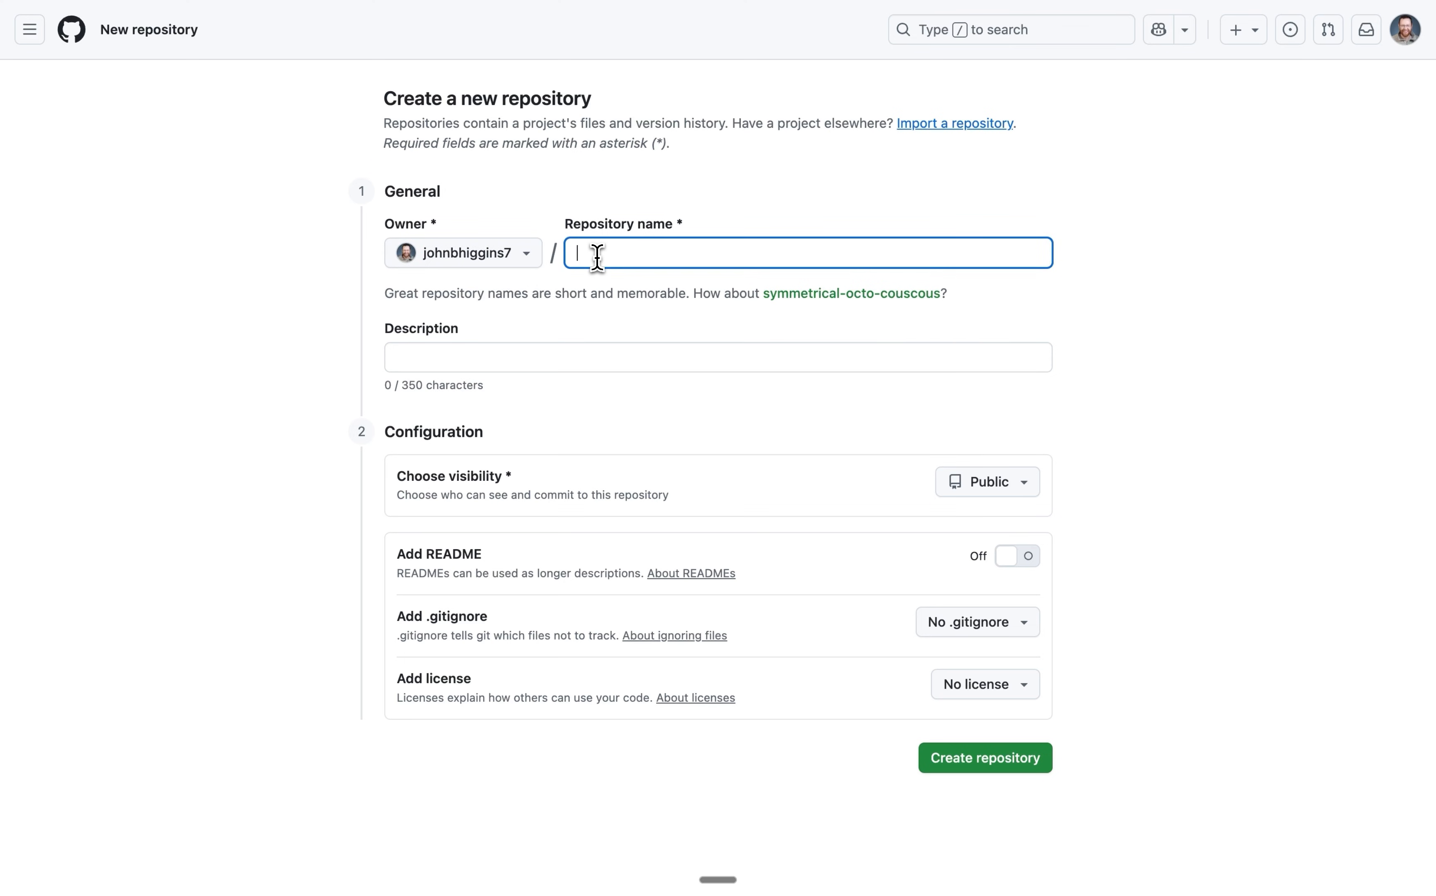
{"action": "type", "text": "dashboard"}
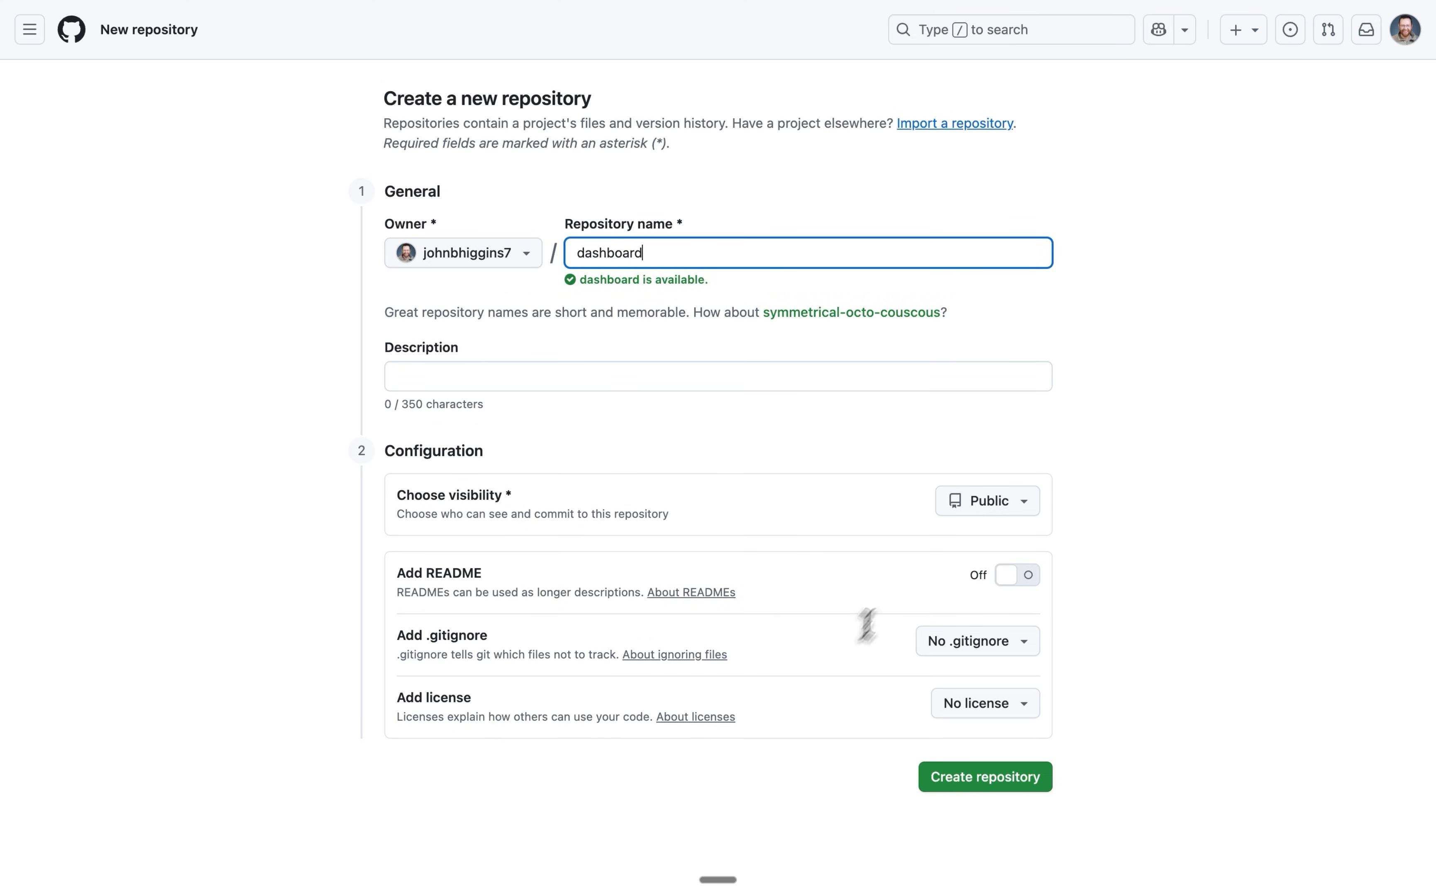
{"action": "left_click", "coordinate": [1031, 581]}
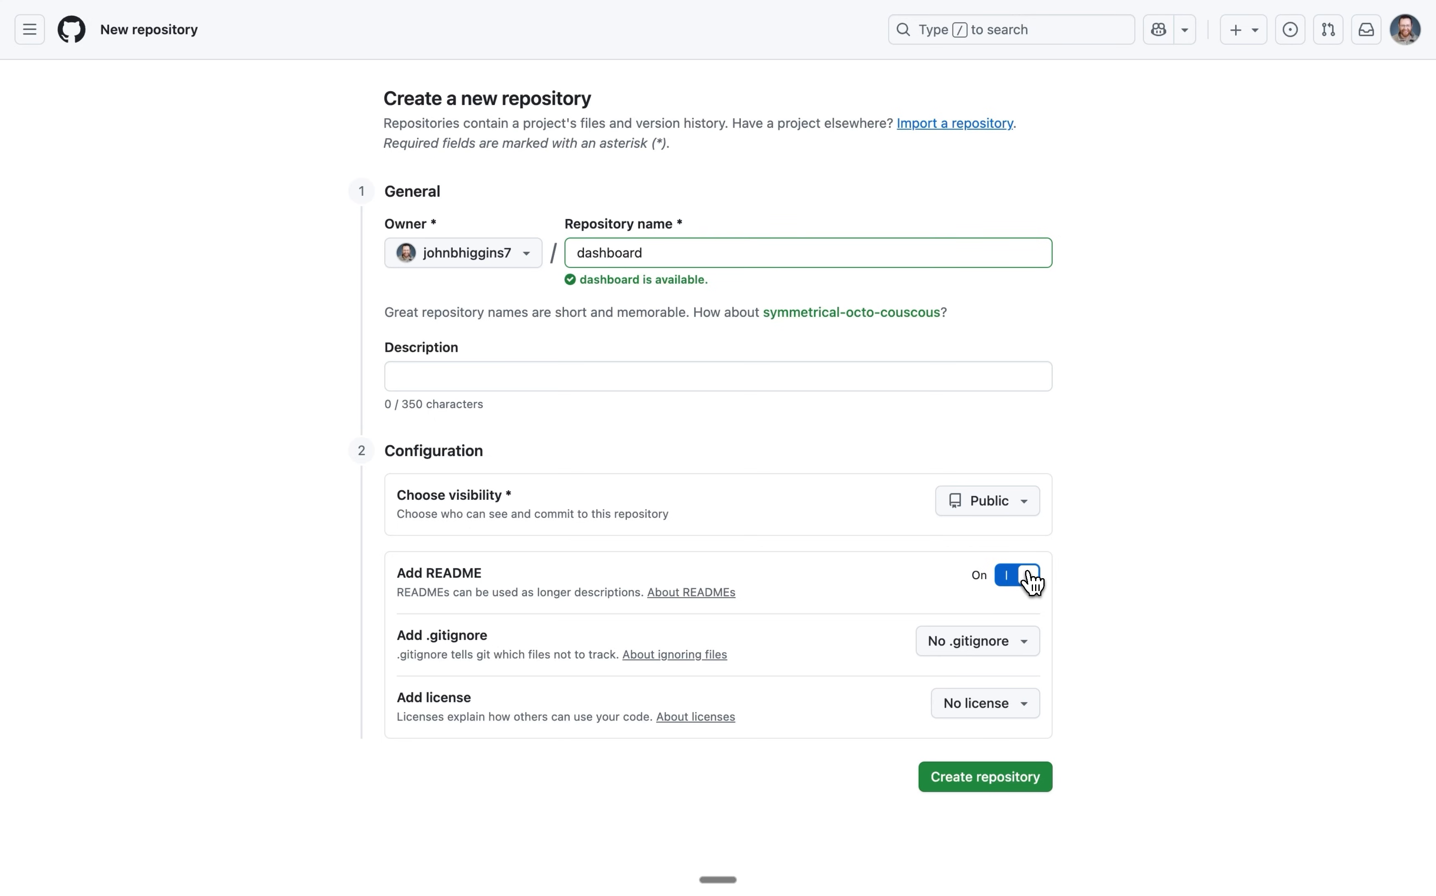
{"action": "left_click", "coordinate": [990, 791]}
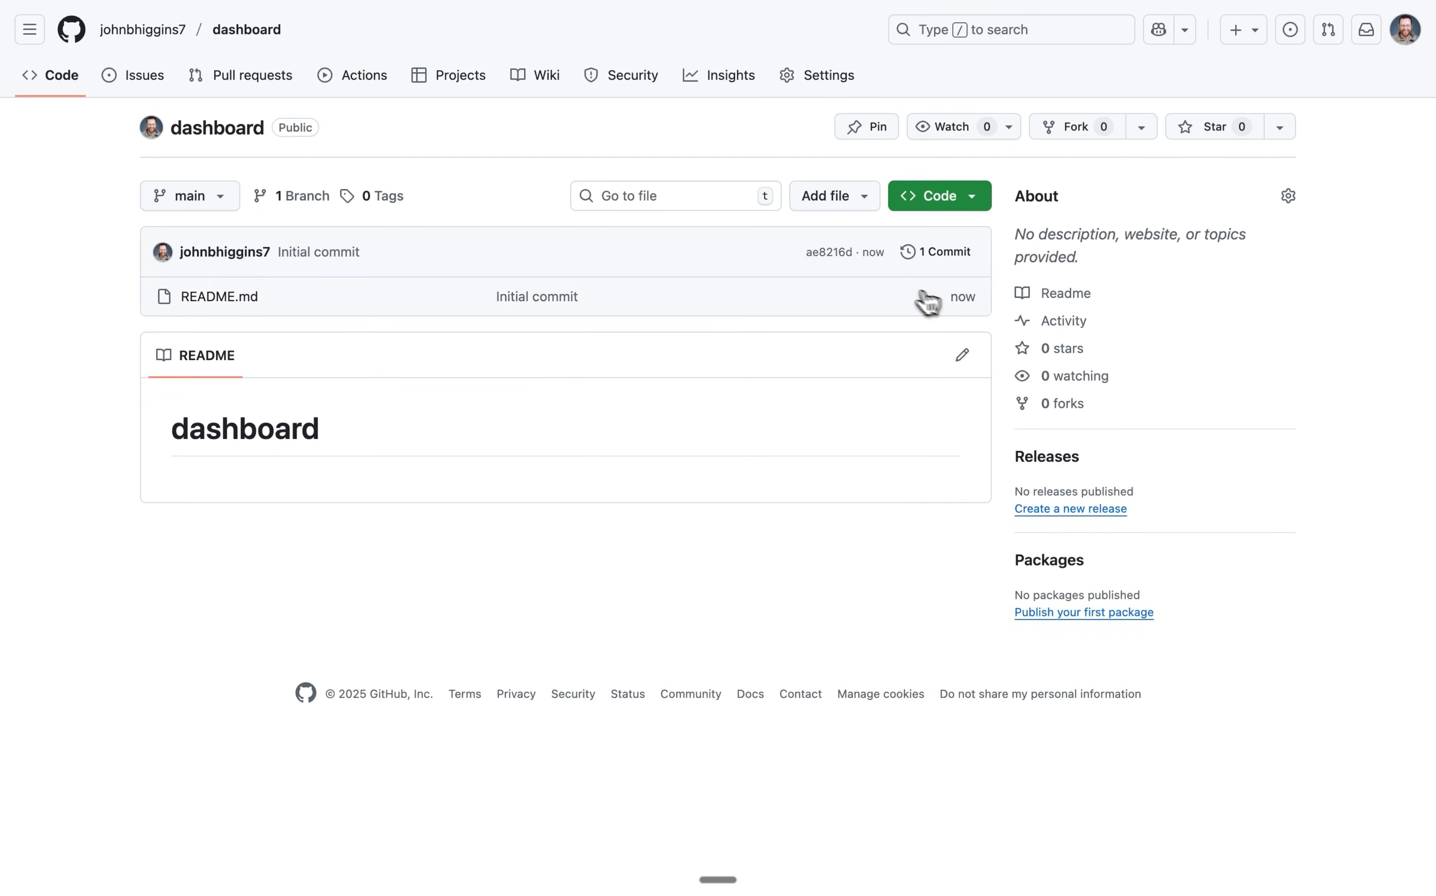
Copy the dashboard repository's HTTPS clone URL.
{"action": "left_click", "coordinate": [967, 202]}
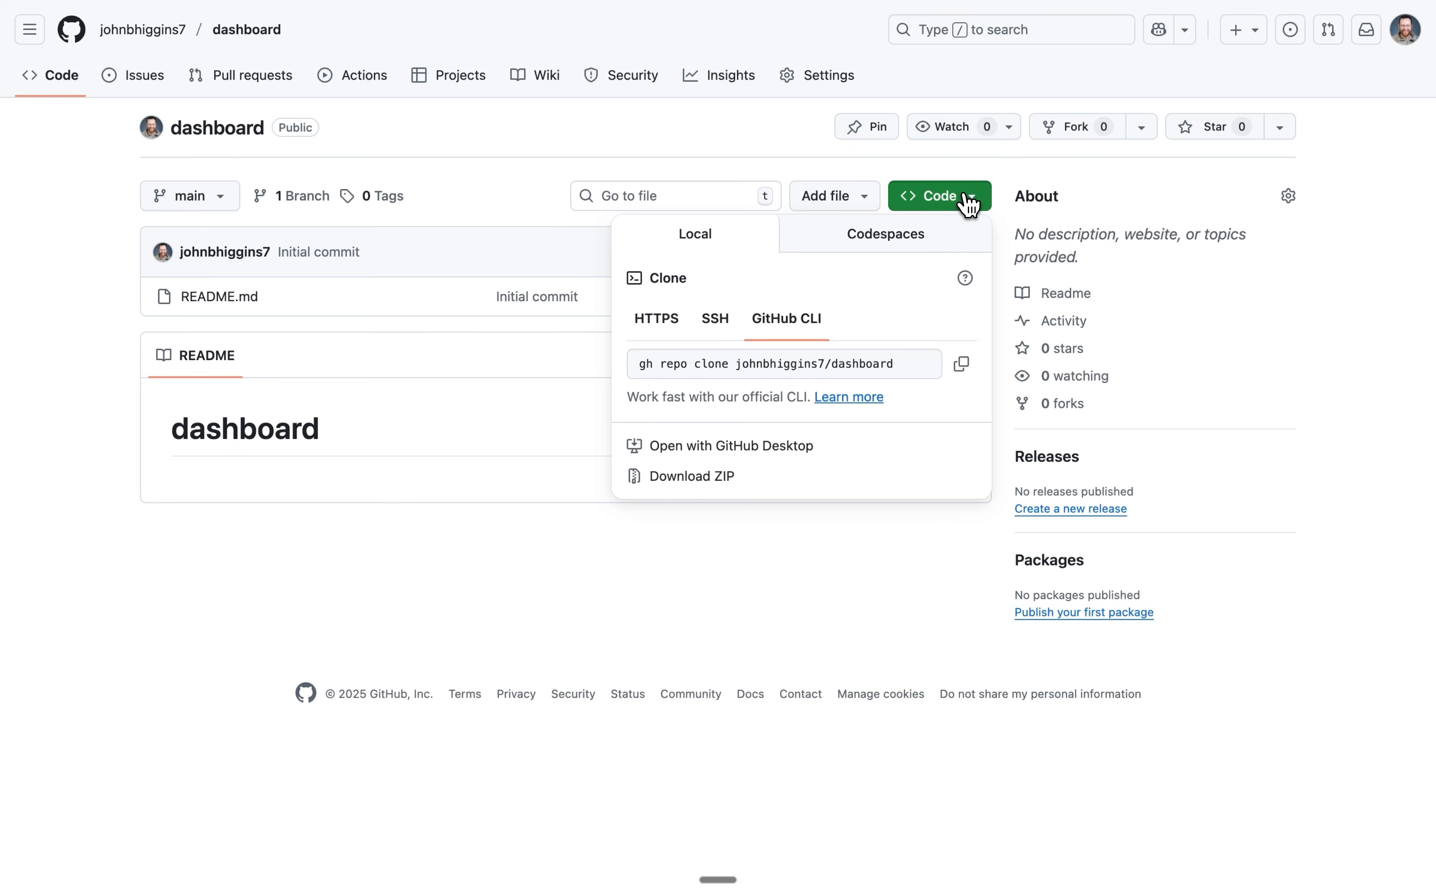
{"action": "left_click", "coordinate": [660, 324]}
{"action": "left_click", "coordinate": [961, 364]}
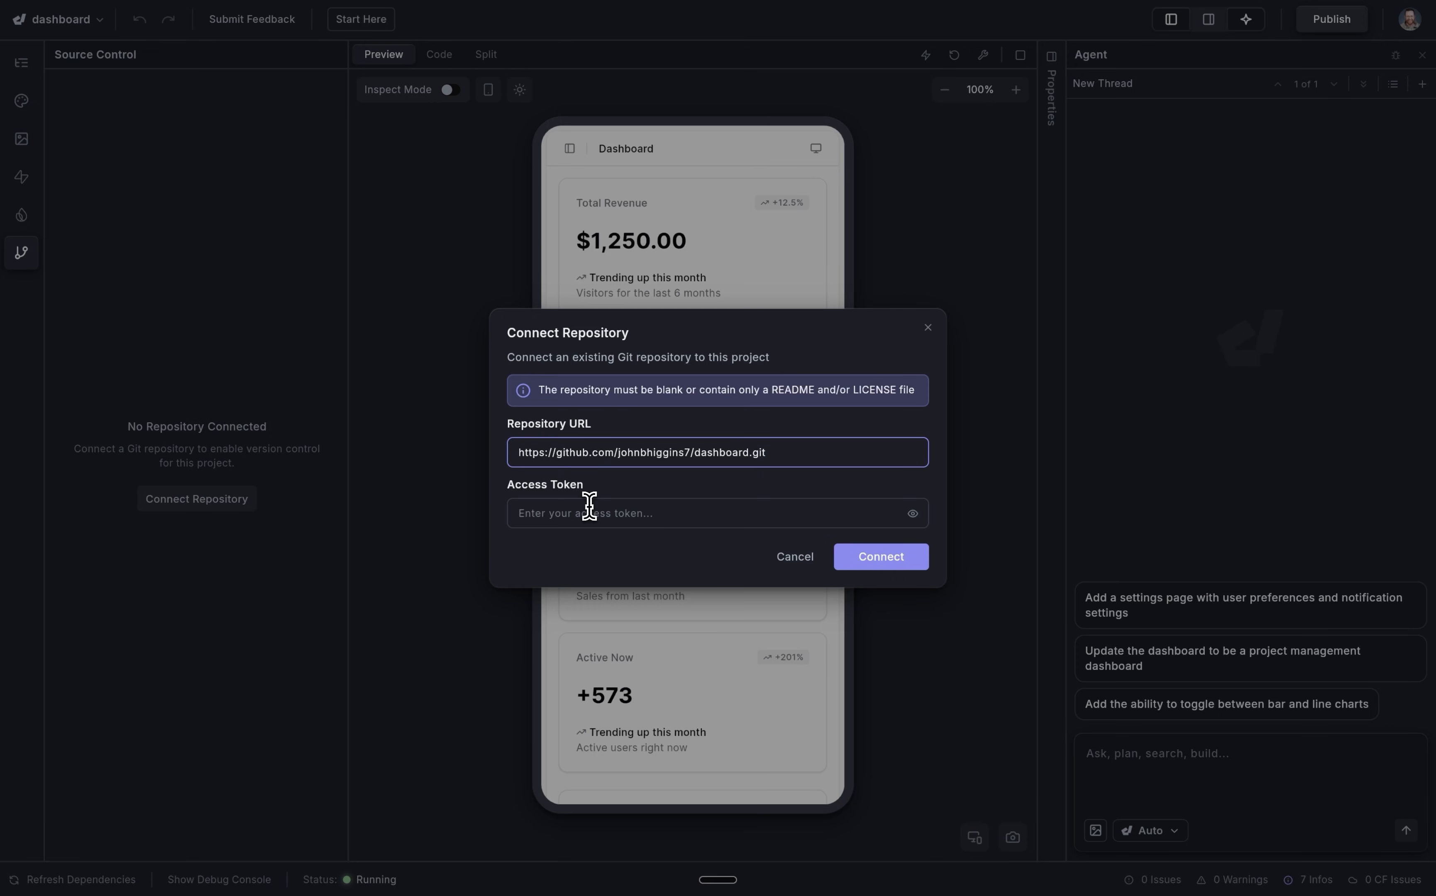
Paste the access token and connect the dashboard repository to the project.
{"action": "left_click", "coordinate": [589, 508]}
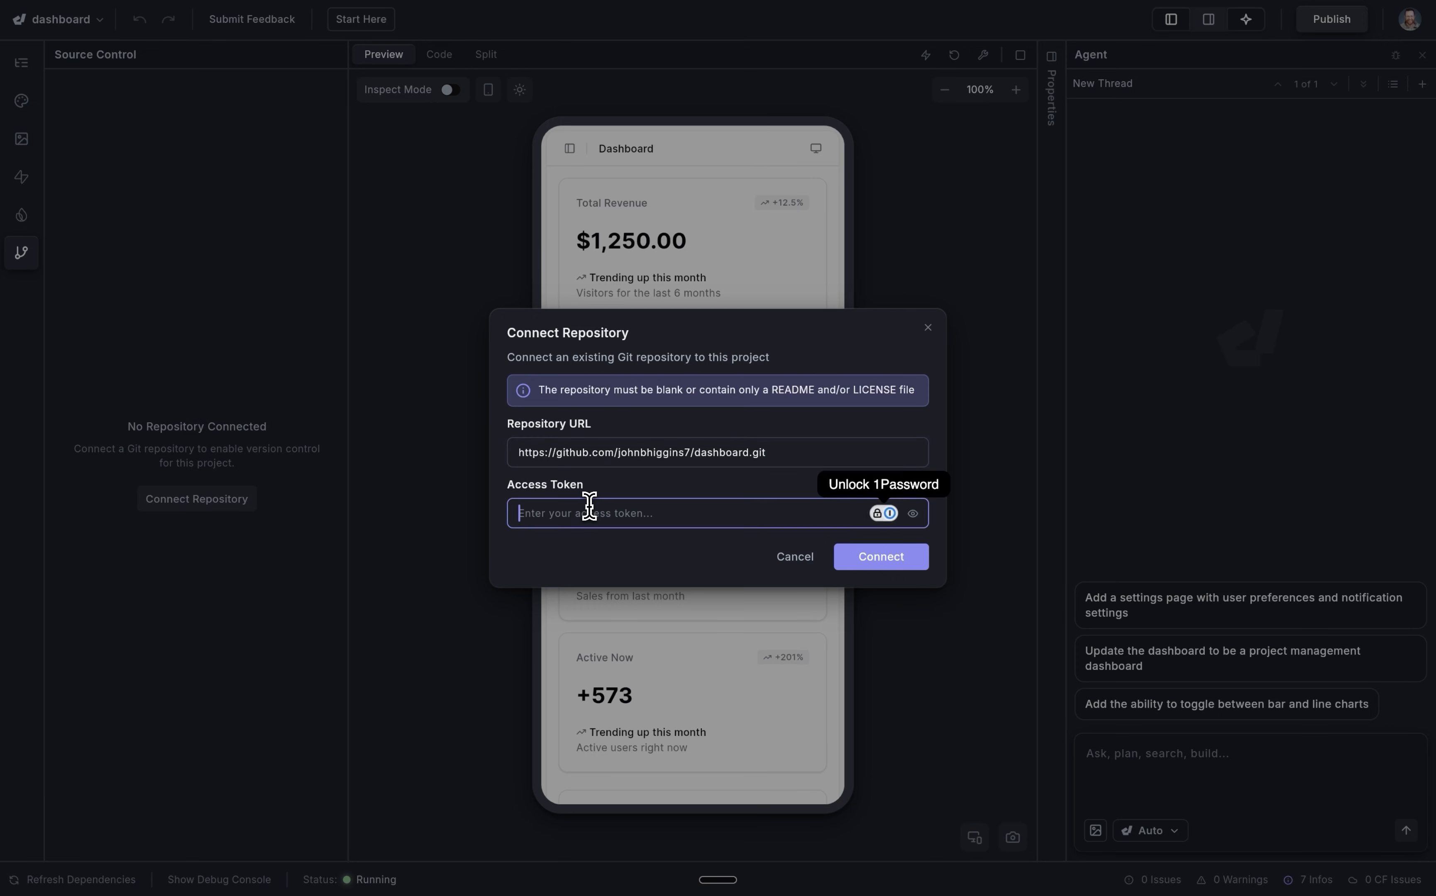
{"action": "key", "text": "super+v"}
{"action": "left_click", "coordinate": [872, 557]}
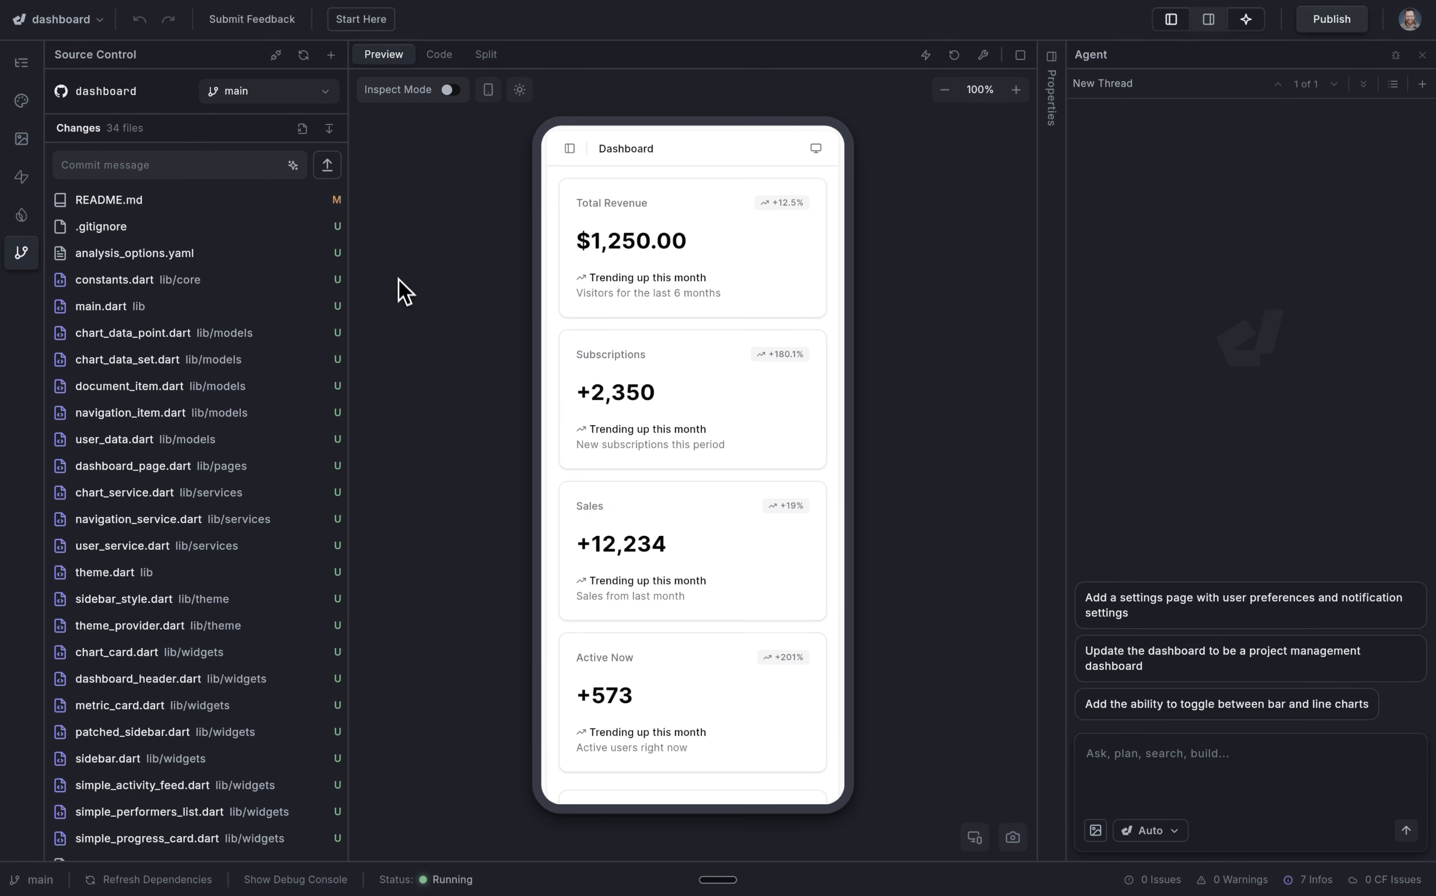
Generate an AI commit message and push the initial project files to main.
{"action": "left_click", "coordinate": [292, 166]}
{"action": "left_click", "coordinate": [328, 166]}
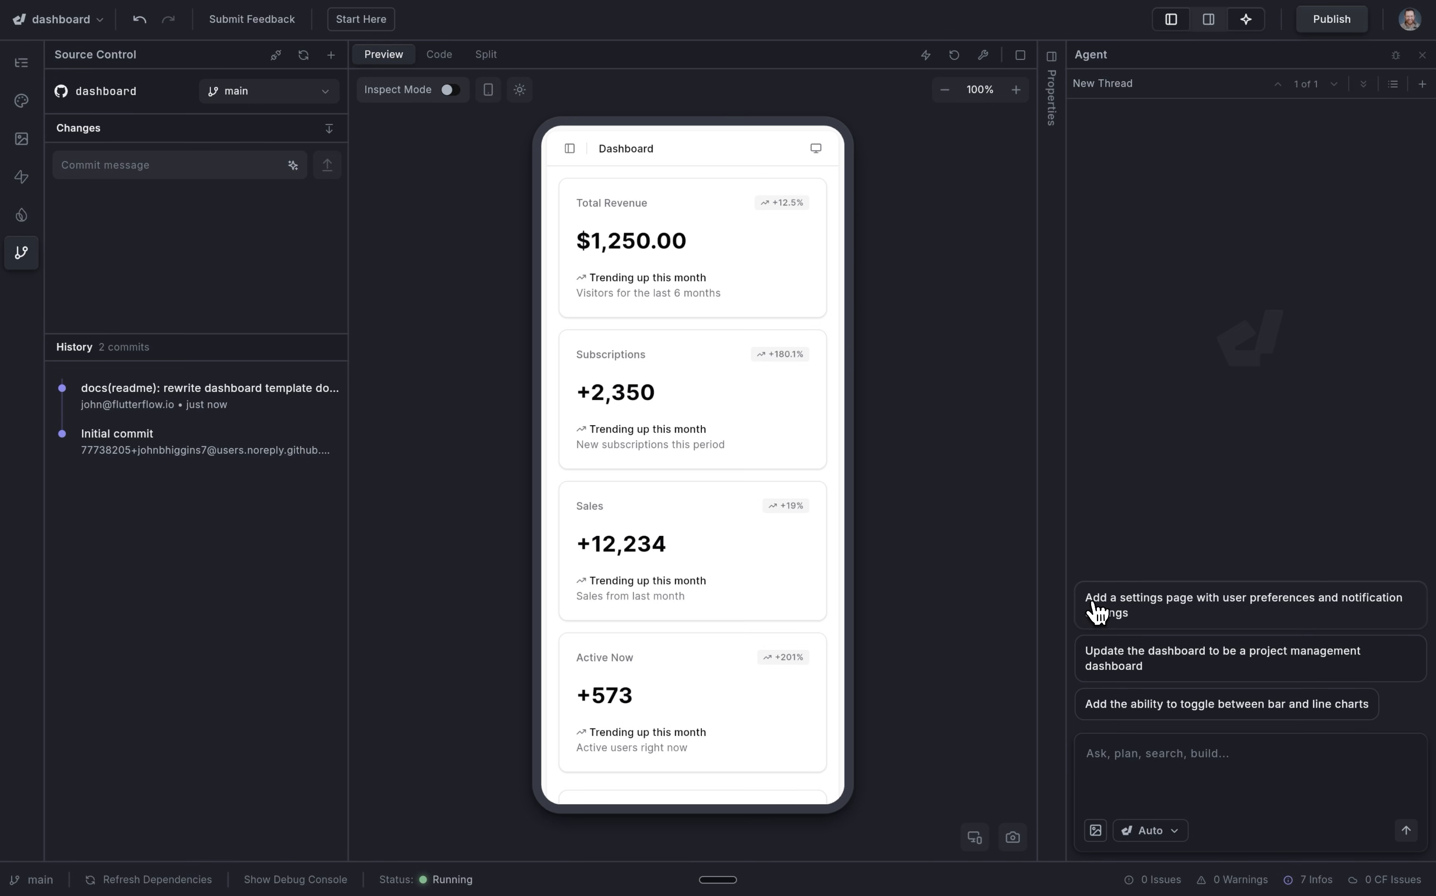
Have the agent add a settings page with user preferences and notification settings, and open it from the sidebar.
{"action": "left_click", "coordinate": [1224, 618]}
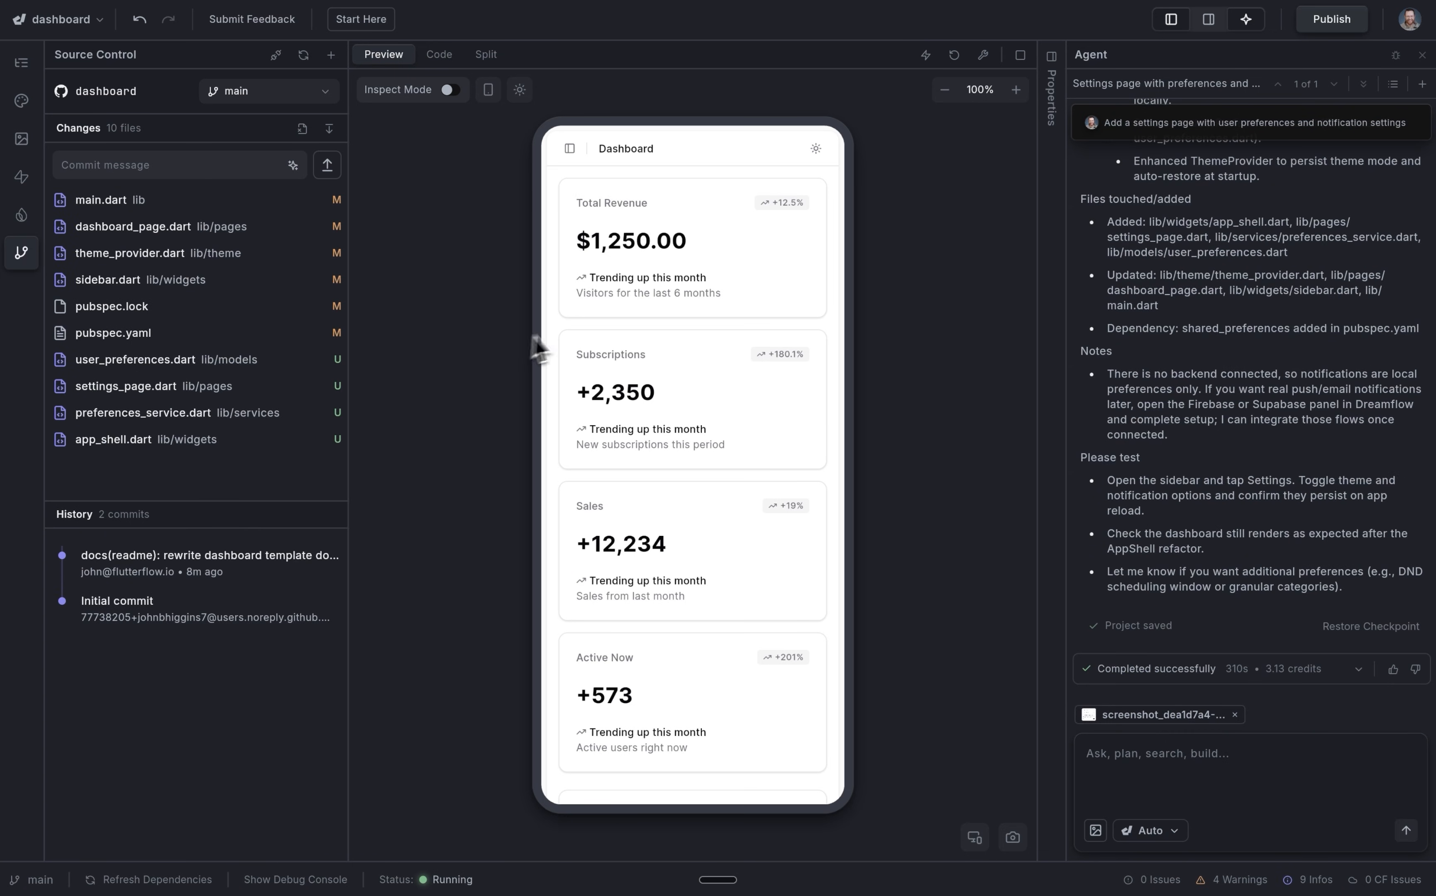
{"action": "left_click", "coordinate": [570, 148]}
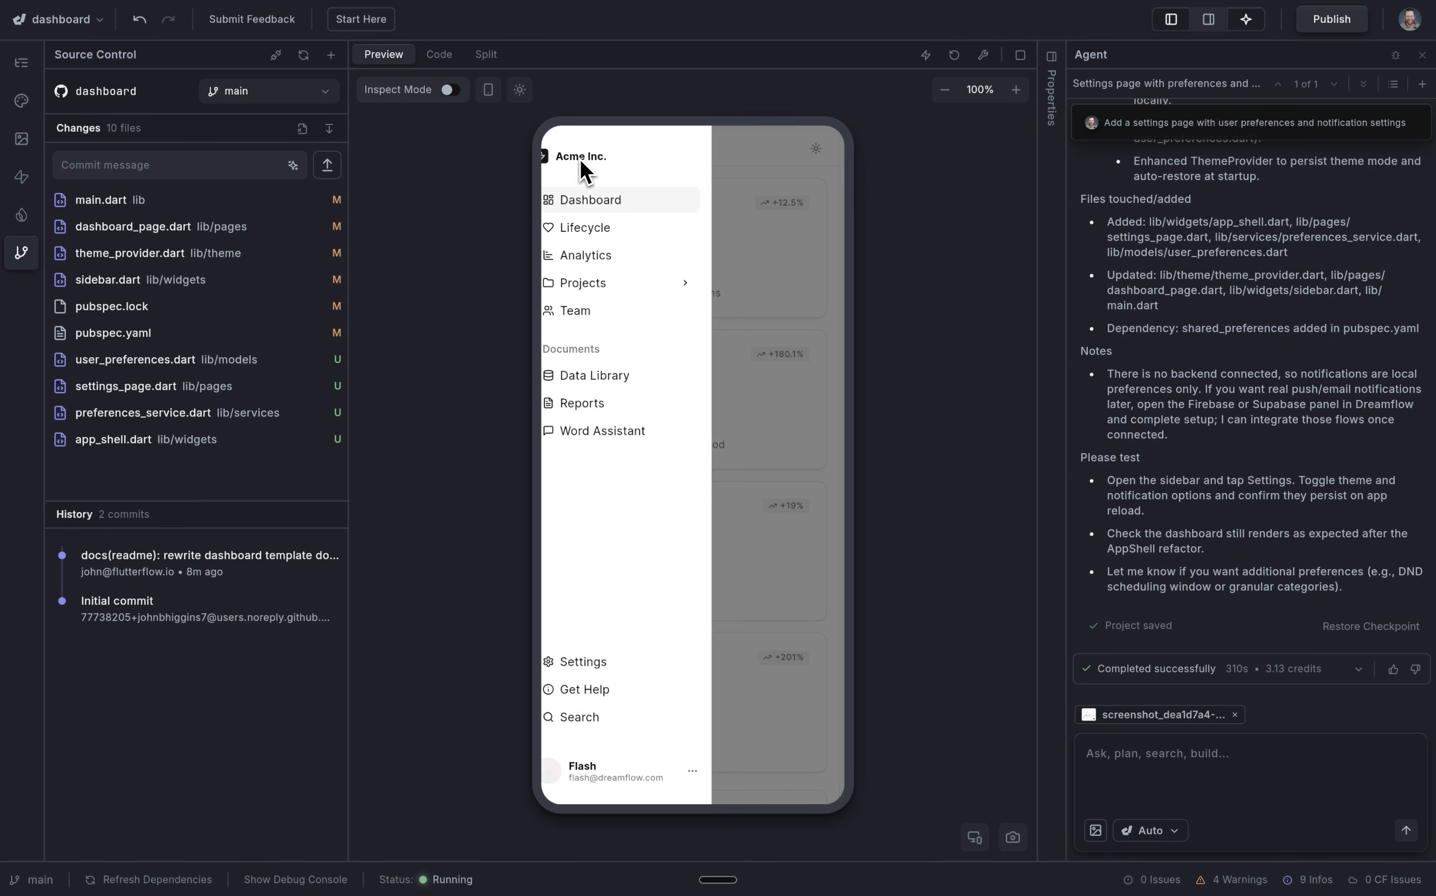
{"action": "left_click", "coordinate": [616, 668]}
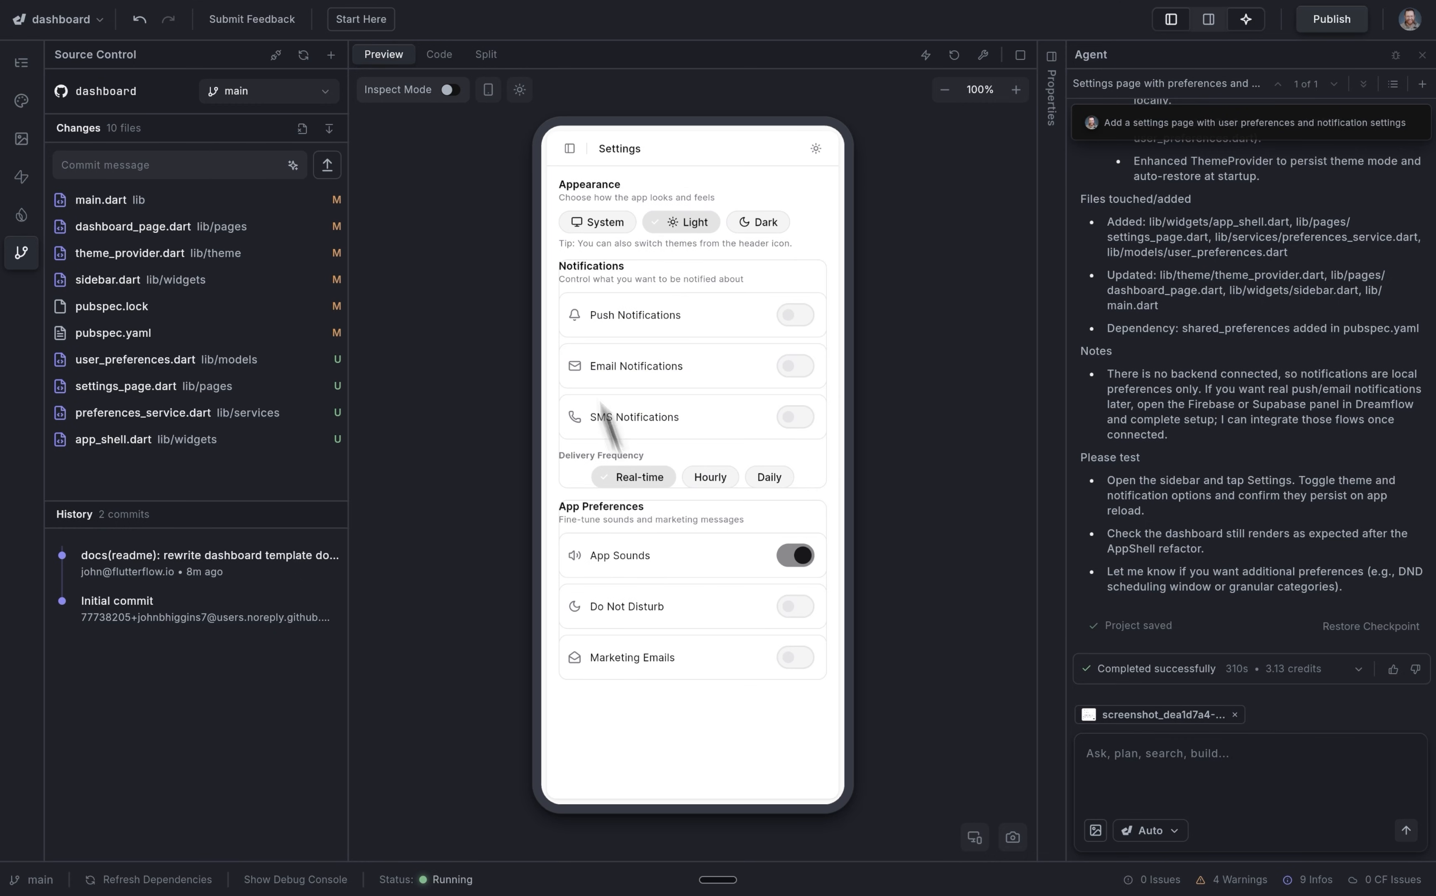
Turn on Inspect Mode, select the Notifications card and prompt the AI to 'remove border'.
{"action": "left_click", "coordinate": [451, 89]}
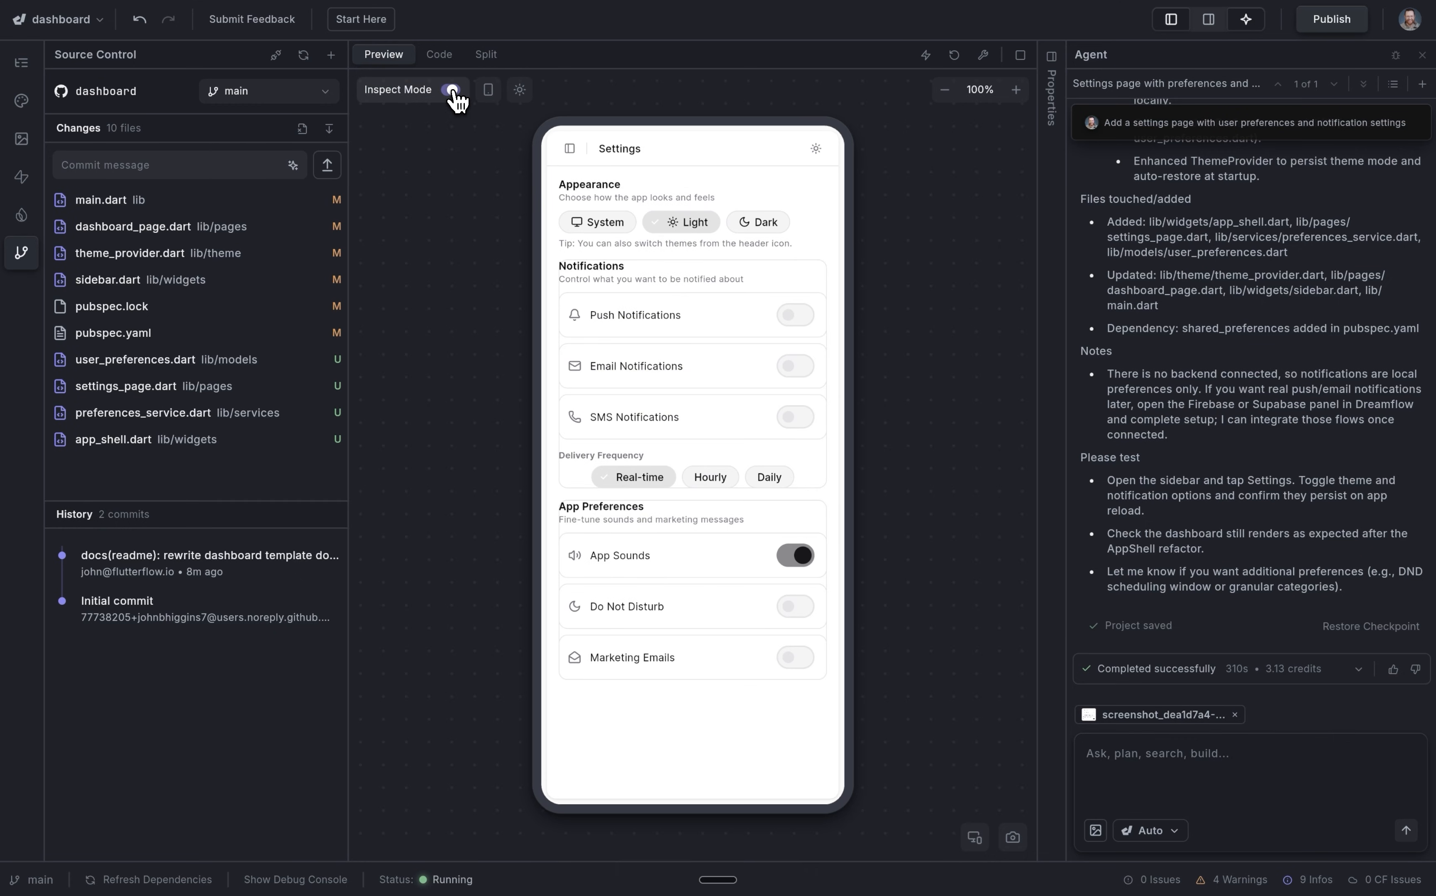
{"action": "left_click", "coordinate": [564, 290]}
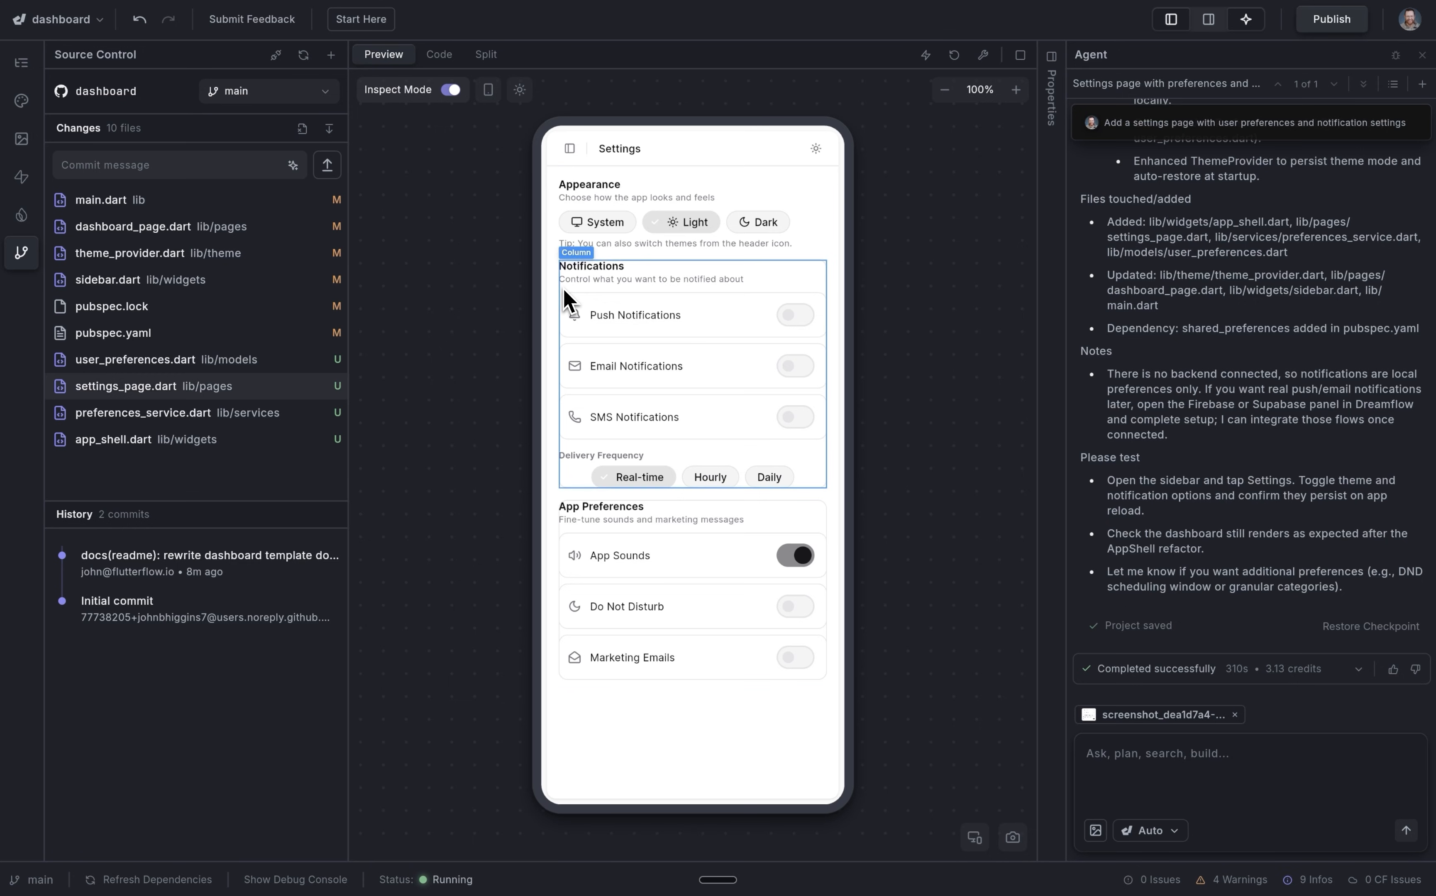
{"action": "left_click", "coordinate": [572, 254]}
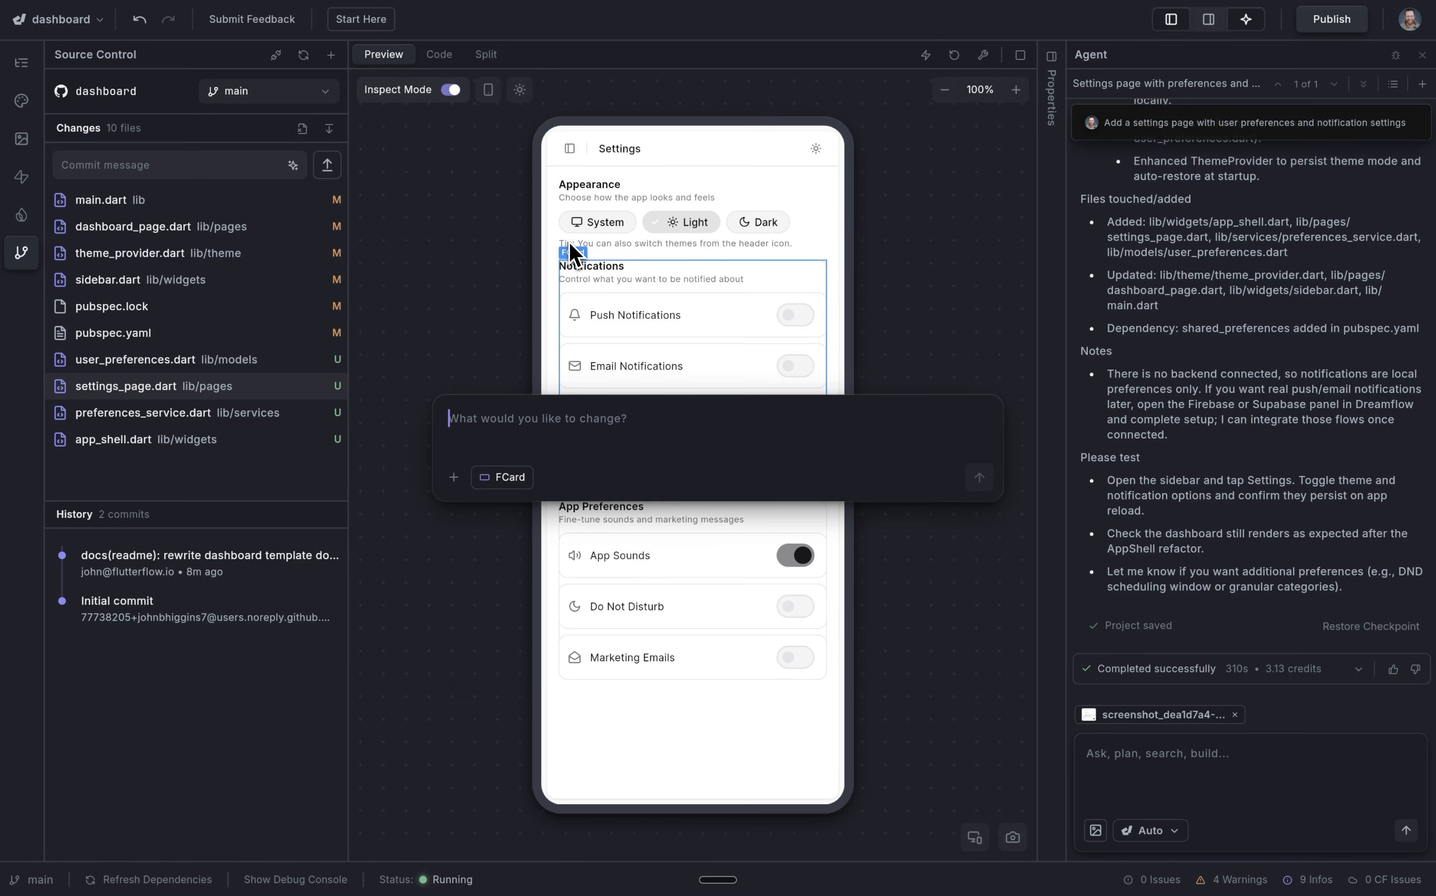
{"action": "type", "text": "remove border"}
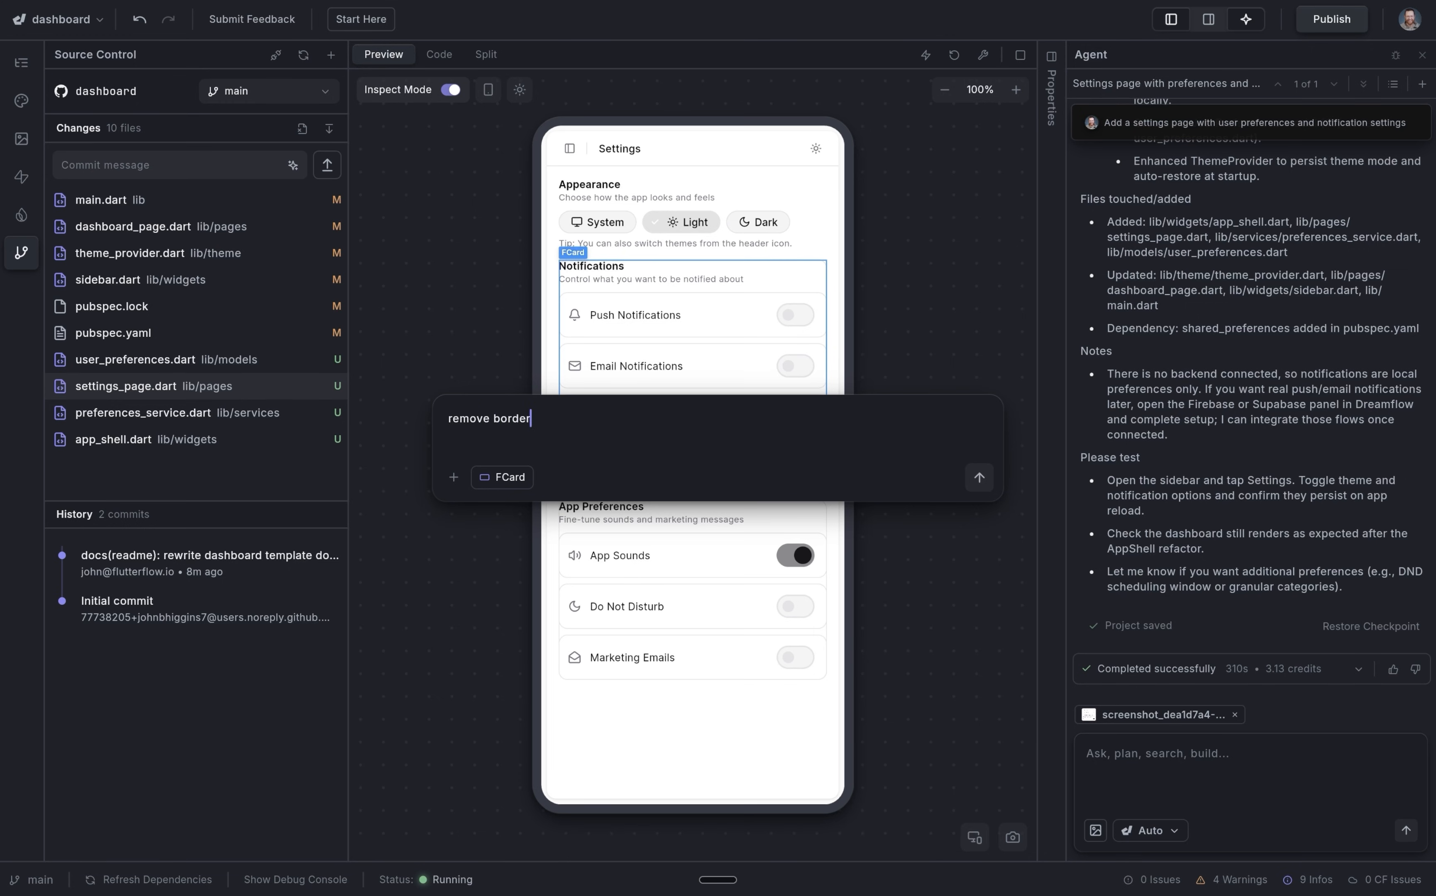
{"action": "key", "text": "Return"}
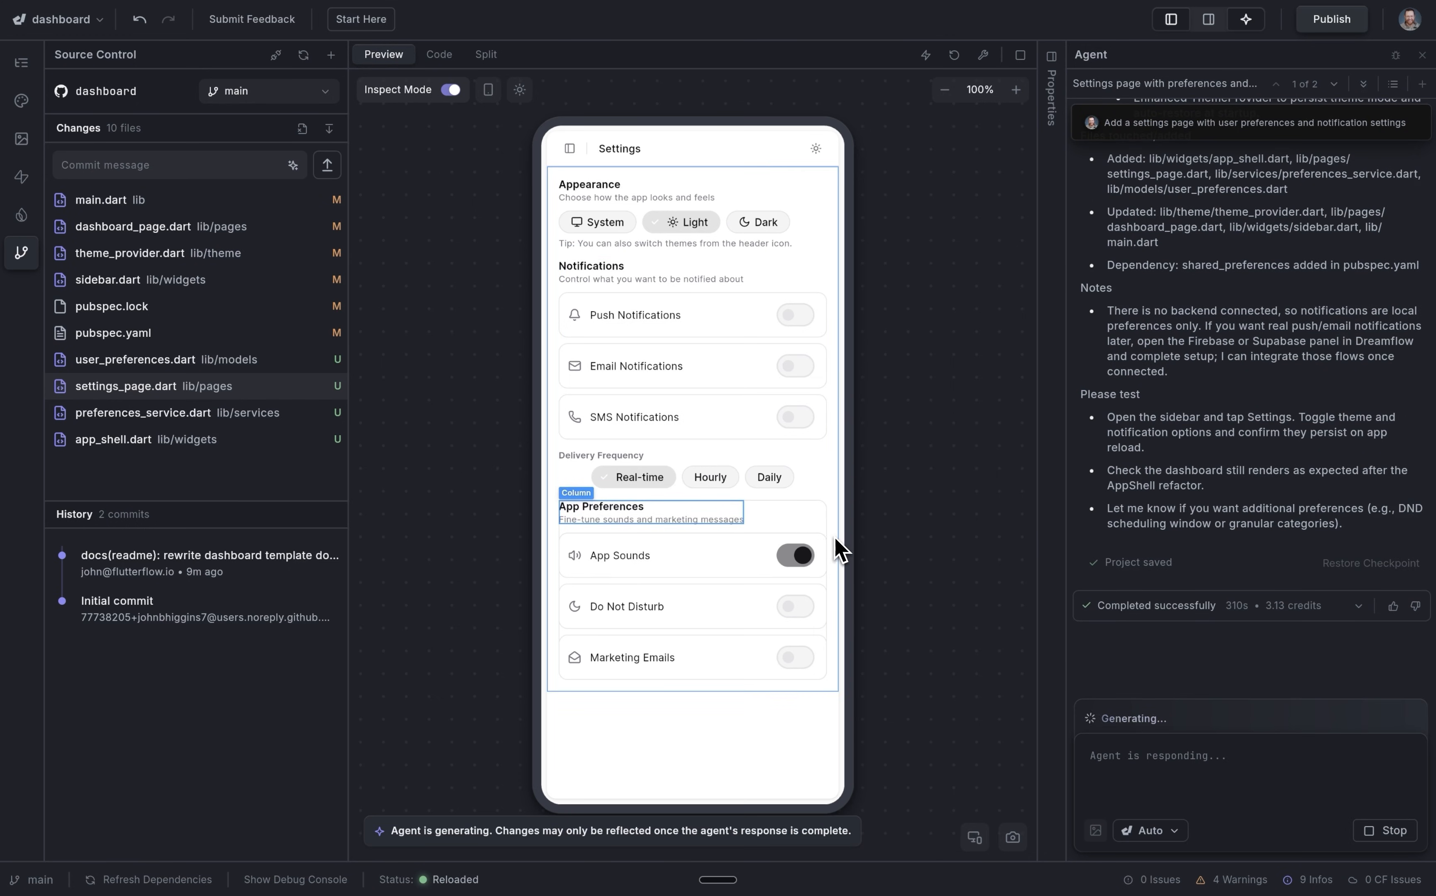
Select the App Preferences card and prompt the AI to 'remove border'.
{"action": "left_click", "coordinate": [575, 487]}
{"action": "type", "text": "remove bord"}
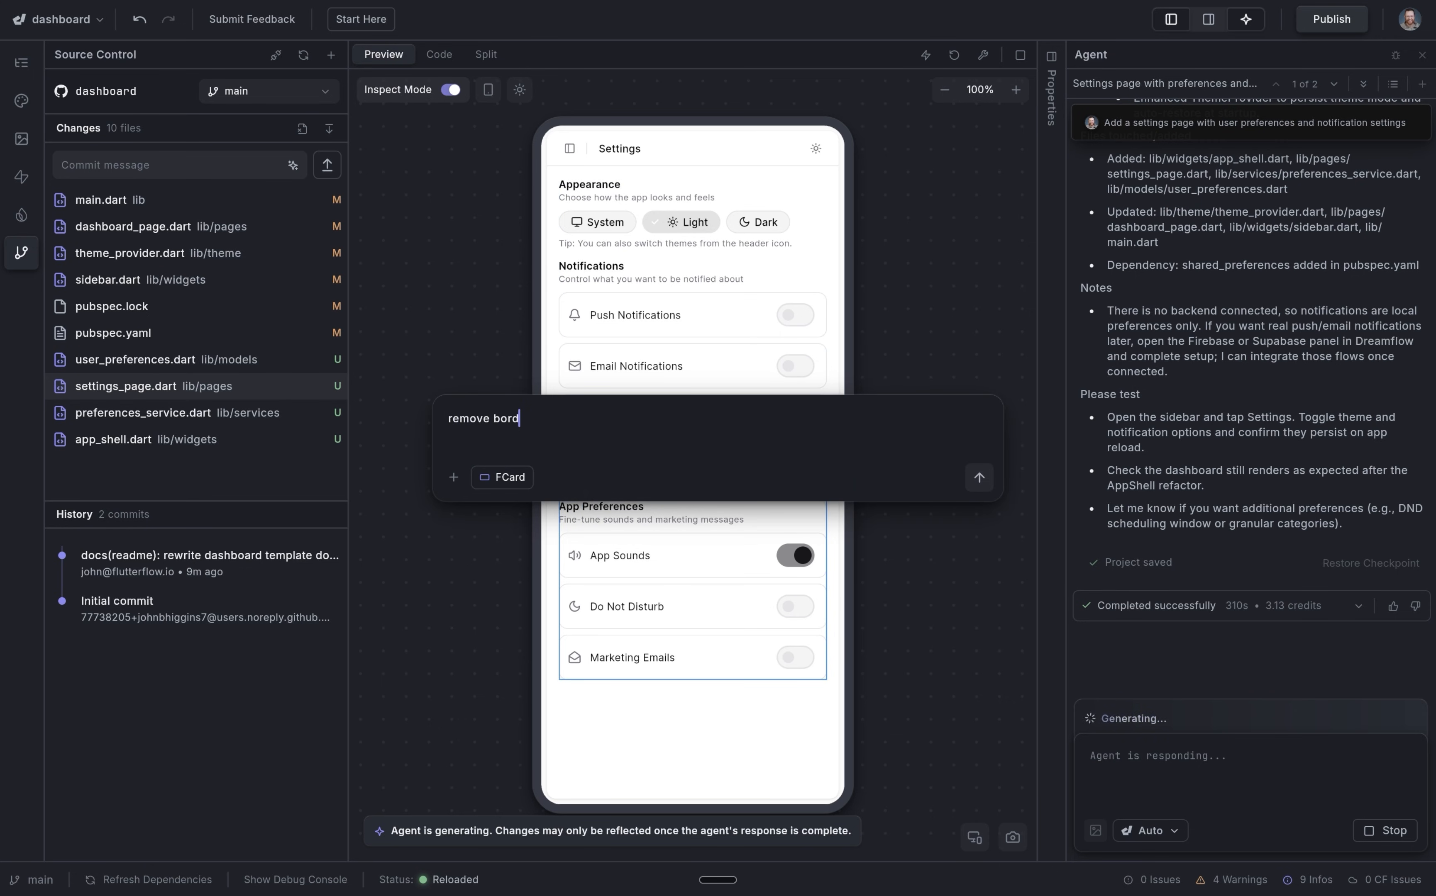
{"action": "type", "text": "er"}
{"action": "key", "text": "Return"}
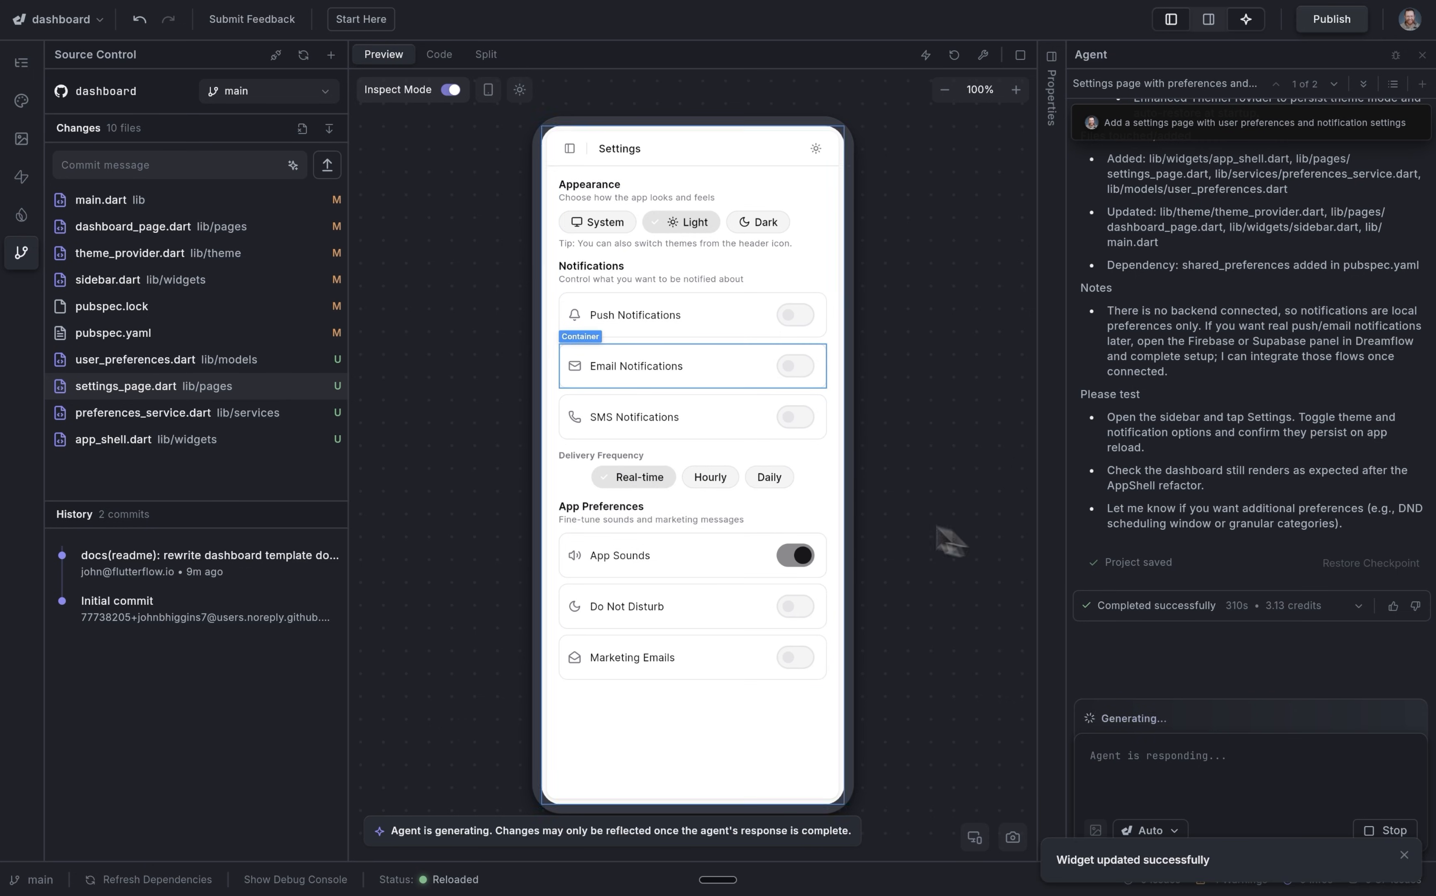
Generate an AI commit message for the settings page changes and push them to main.
{"action": "left_click", "coordinate": [293, 165]}
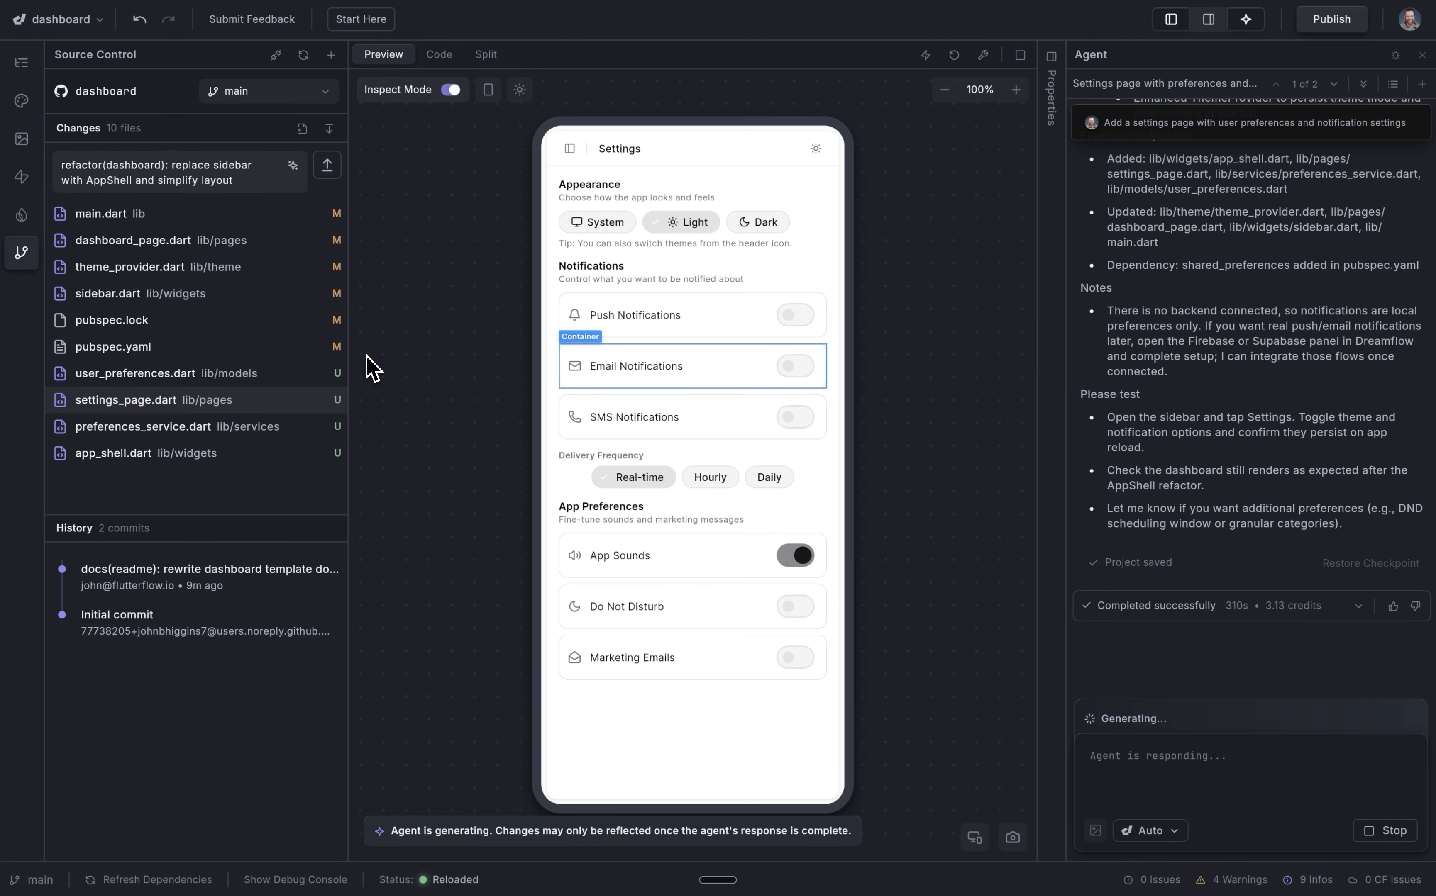
{"action": "left_click", "coordinate": [326, 166]}
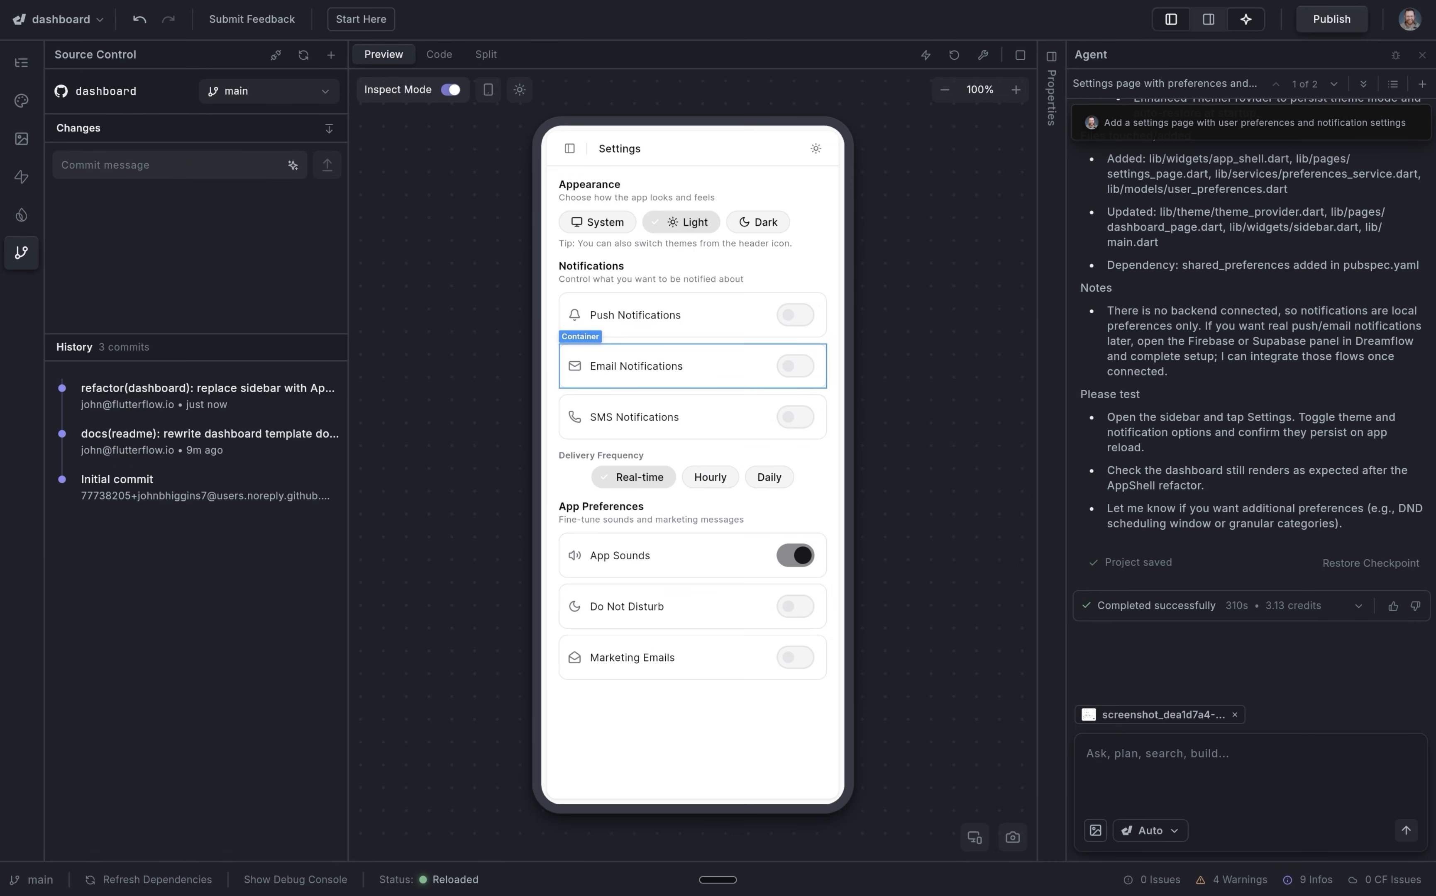